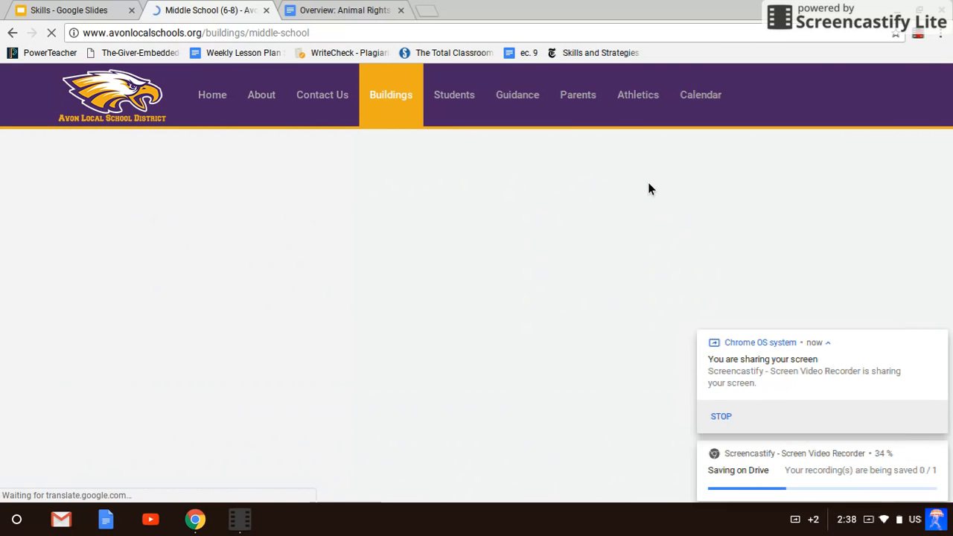
Open the Student Links page from the Middle School Links and dismiss the screen-sharing notification.
scroll(652, 186, down, 6)
scroll(652, 191, down, 10)
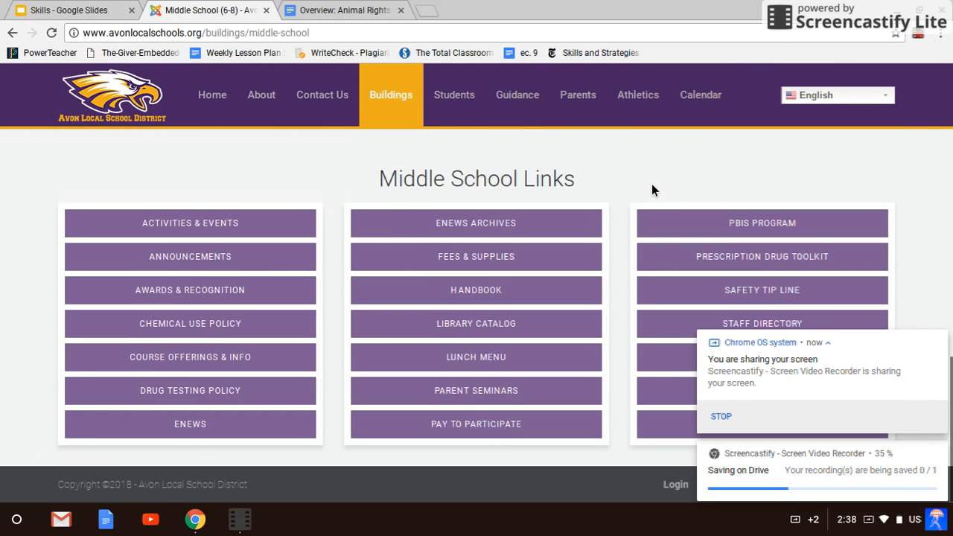
click(938, 342)
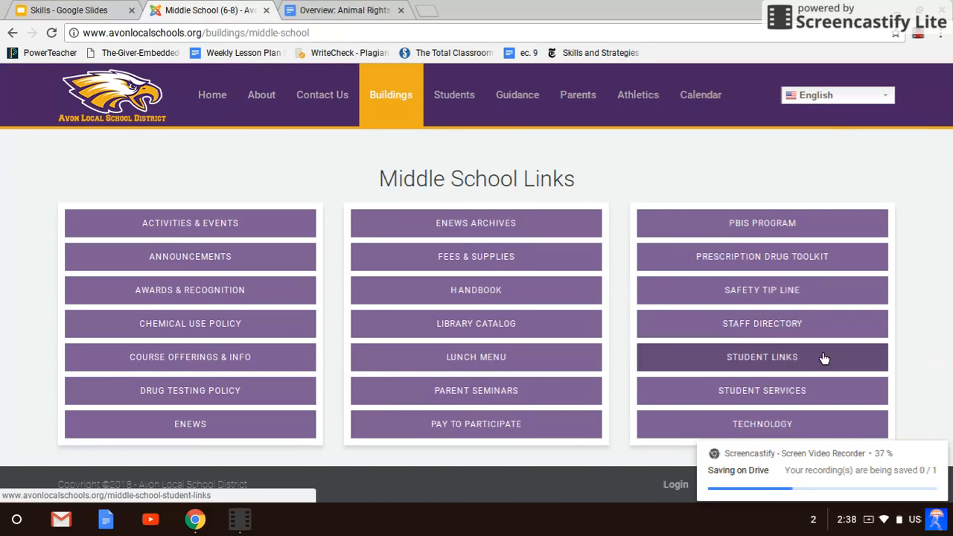
click(772, 363)
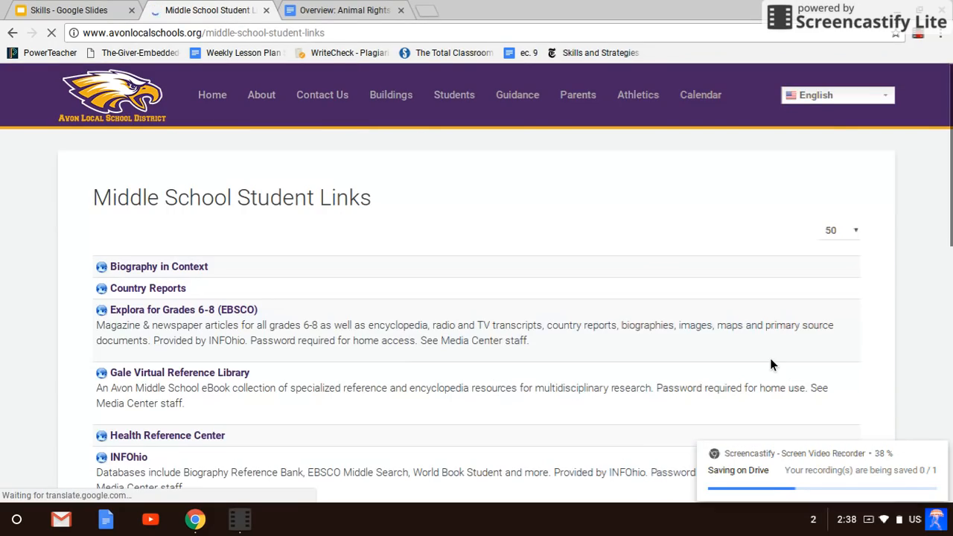
Open the INFOhio resource from the Middle School Student Links list.
scroll(270, 219, down, 3)
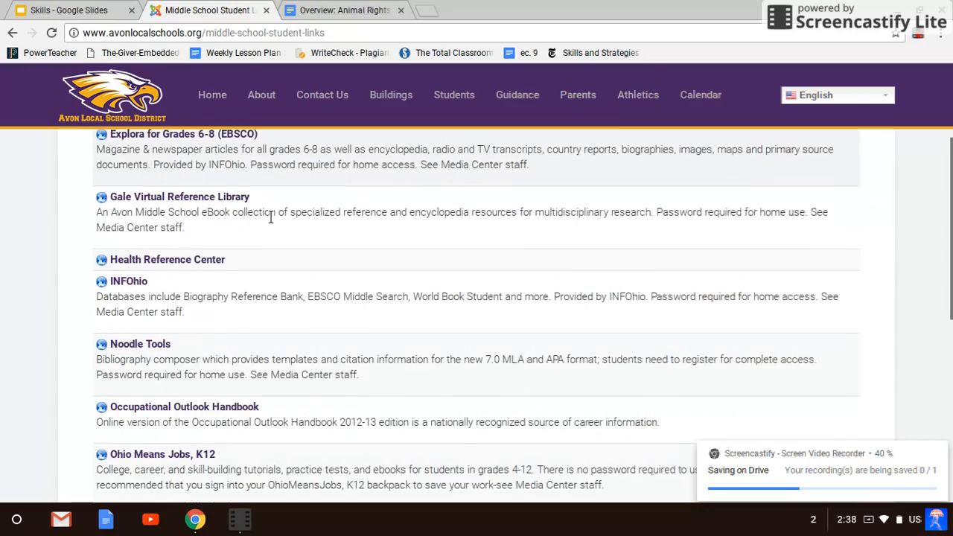
scroll(271, 220, down, 2)
scroll(271, 220, up, 2)
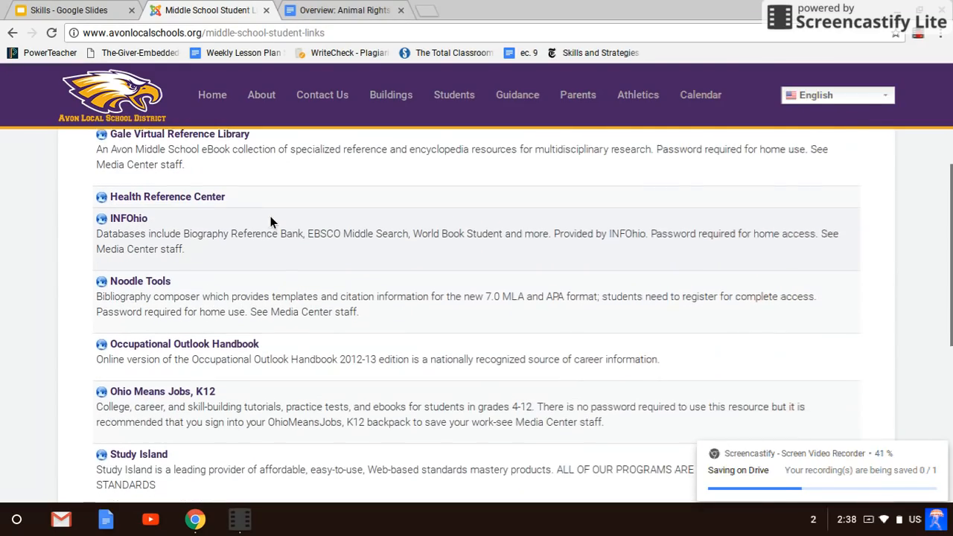
scroll(270, 221, down, 1)
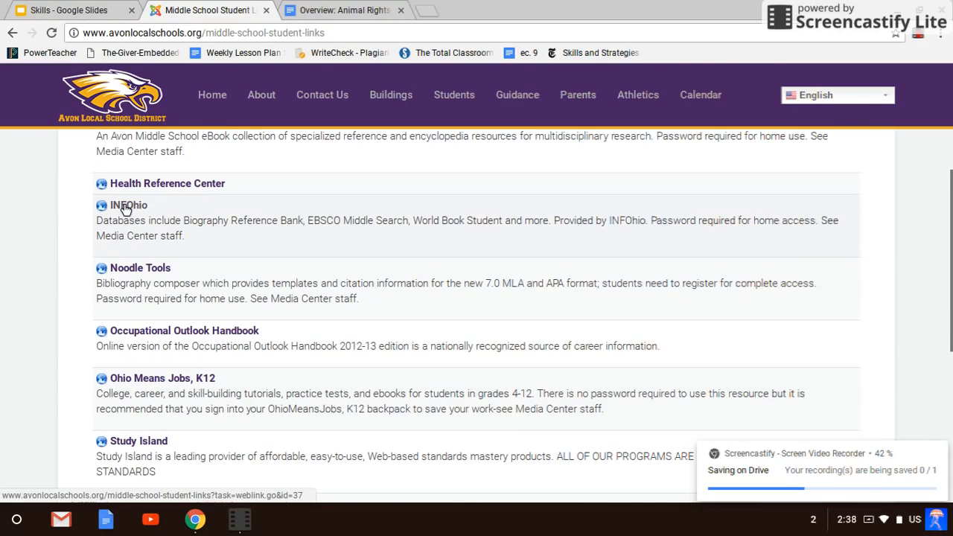
click(125, 207)
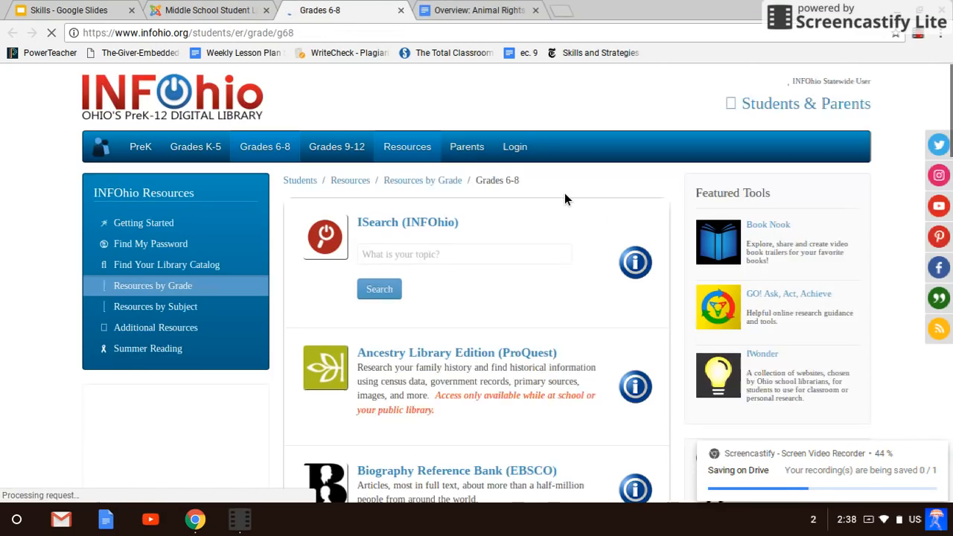
Open the Points of View Reference Center (EBSCO) from INFOhio's Grades 6-8 resources.
scroll(565, 199, down, 8)
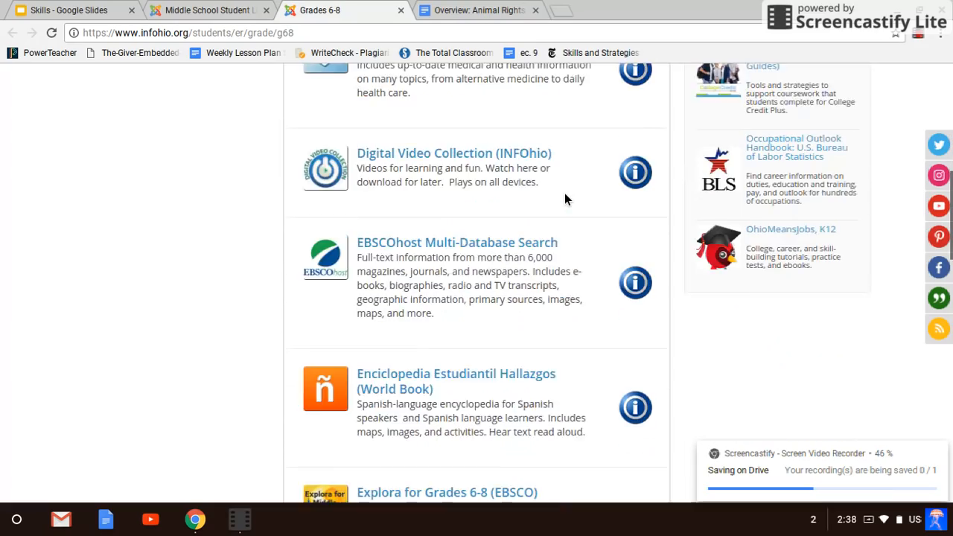
scroll(565, 199, down, 8)
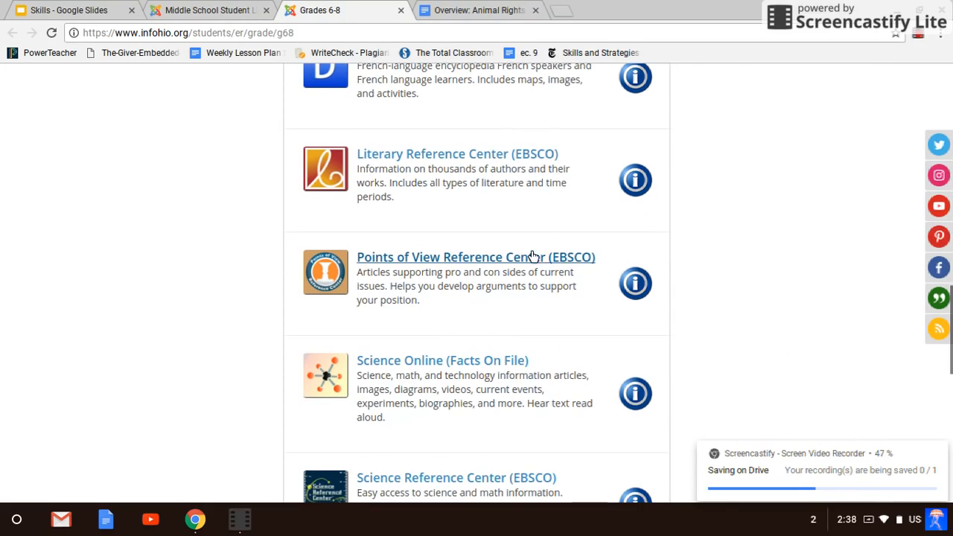
click(530, 262)
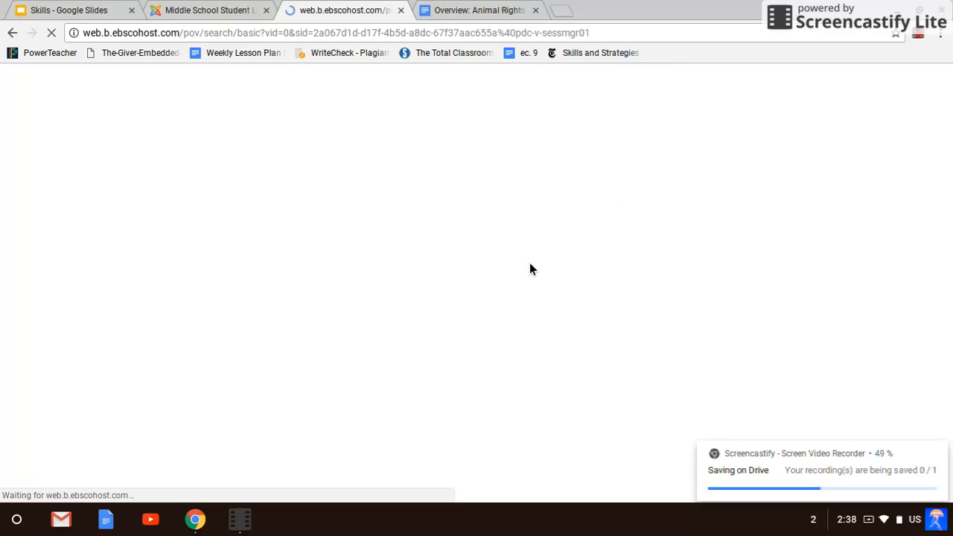
Look through the In the News topics and the Browse by Category lists on the Points of View search page.
scroll(279, 189, down, 3)
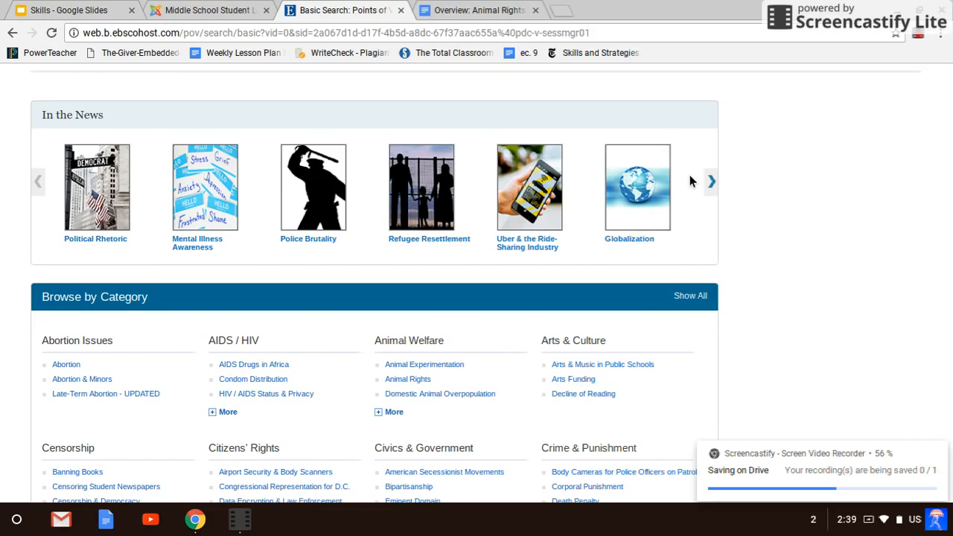
click(712, 183)
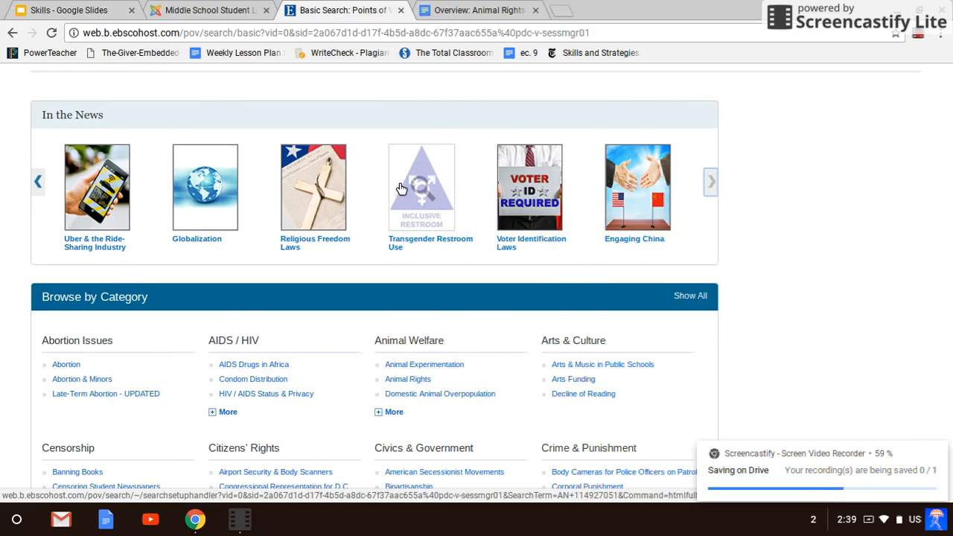
scroll(400, 186, down, 2)
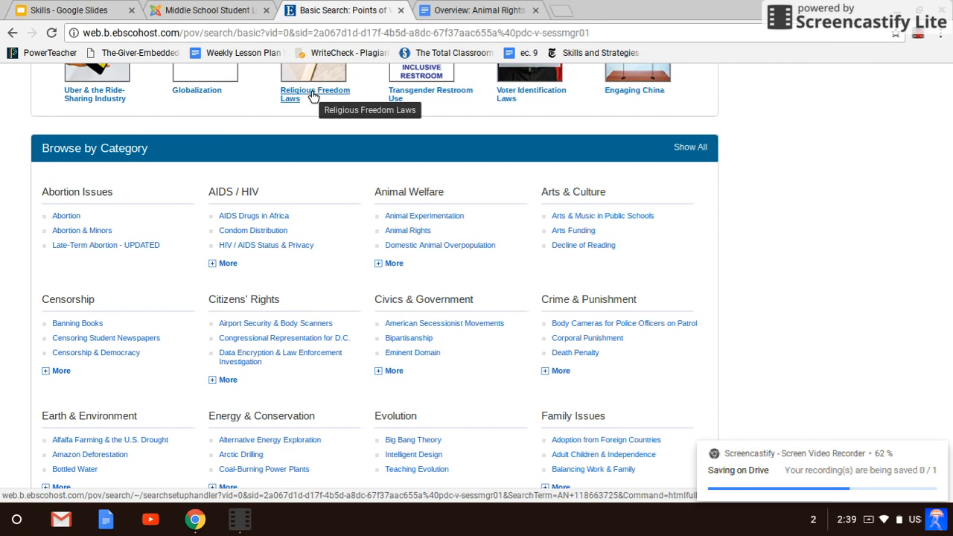
scroll(117, 187, down, 8)
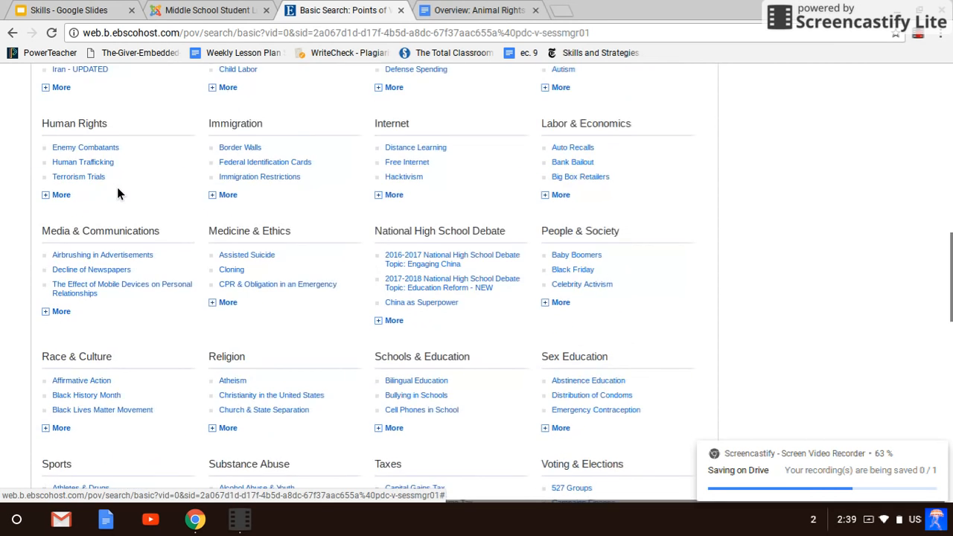
scroll(117, 187, down, 4)
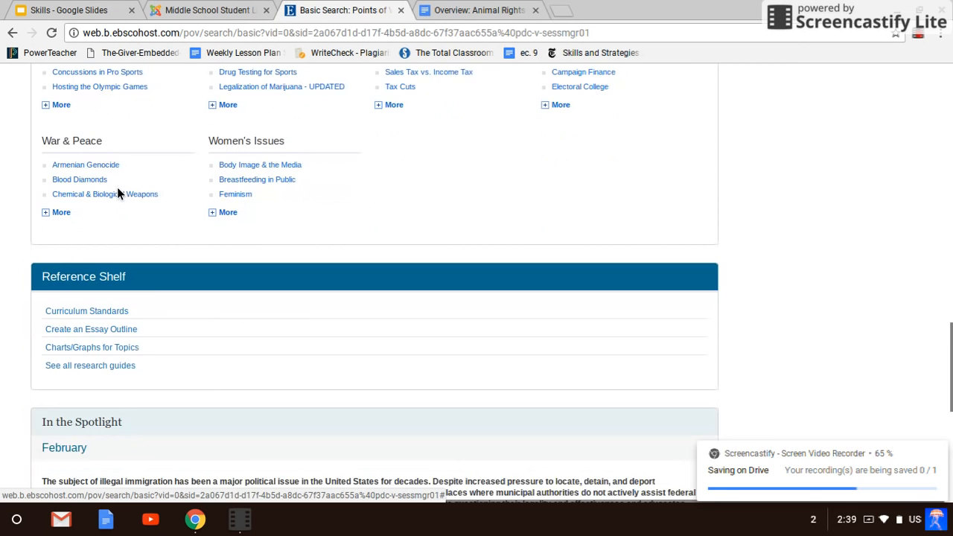
scroll(117, 187, up, 6)
scroll(117, 187, up, 7)
Expand the Animal Welfare category and open its Animal Rights topic.
scroll(116, 187, down, 2)
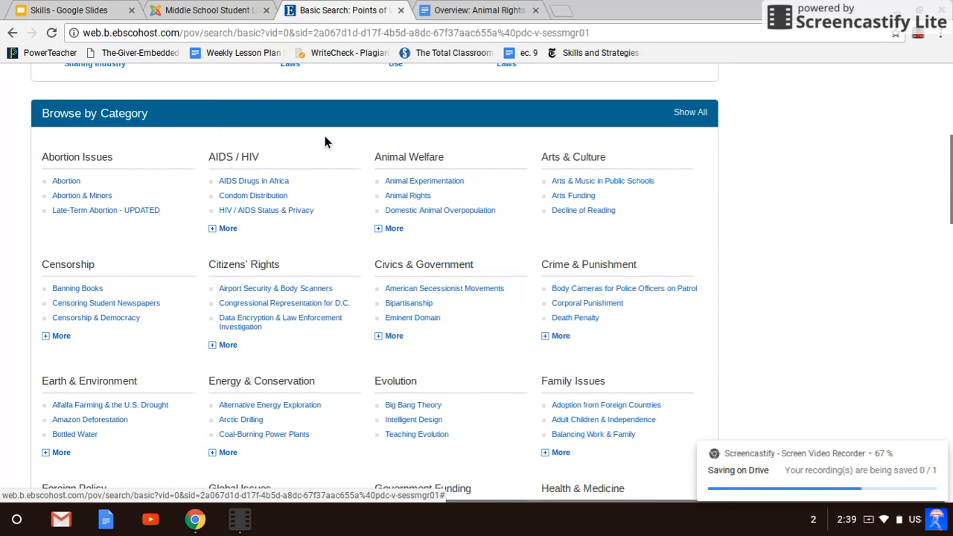
click(401, 229)
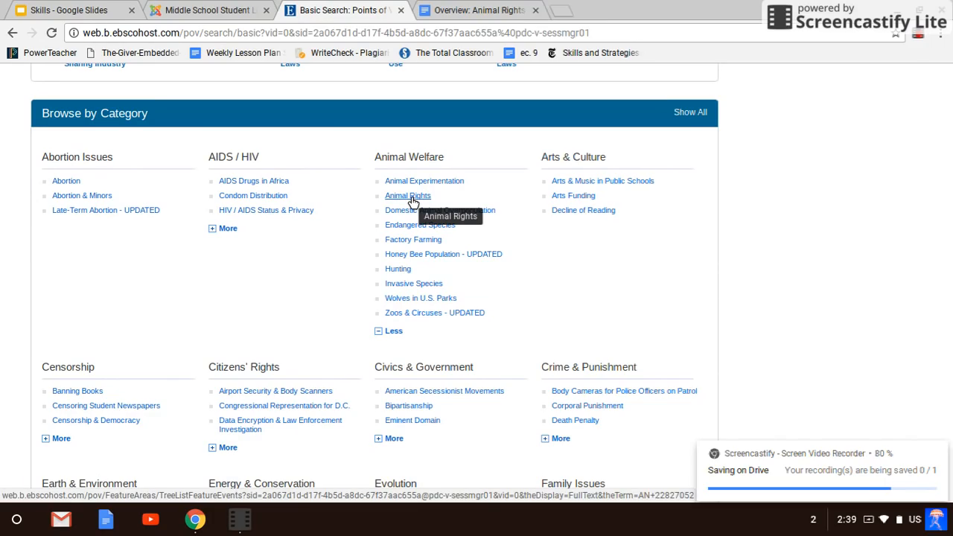
click(408, 196)
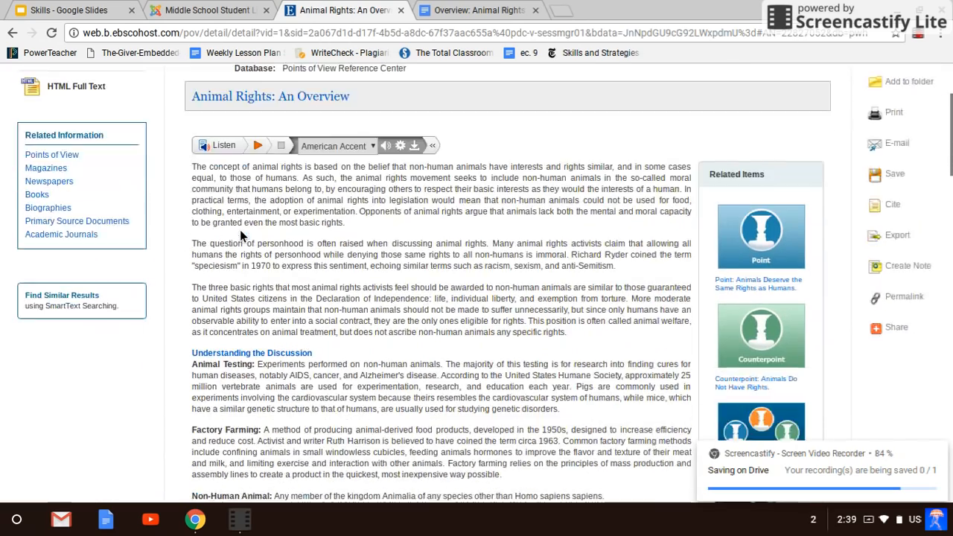
Examine the Animal Rights overview article, its bibliography, and the related Point, Counterpoint and Guide to Critical Analysis items.
scroll(239, 230, down, 5)
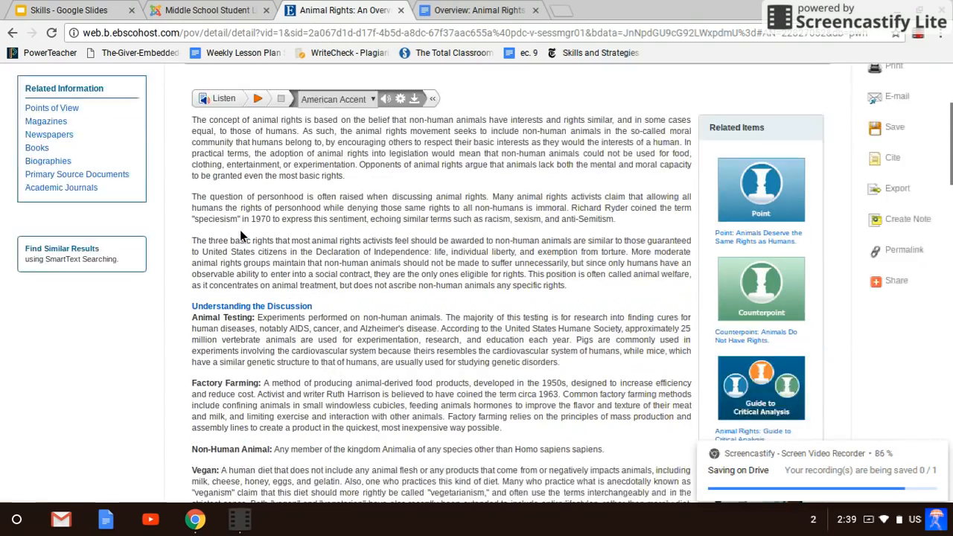
scroll(239, 230, down, 2)
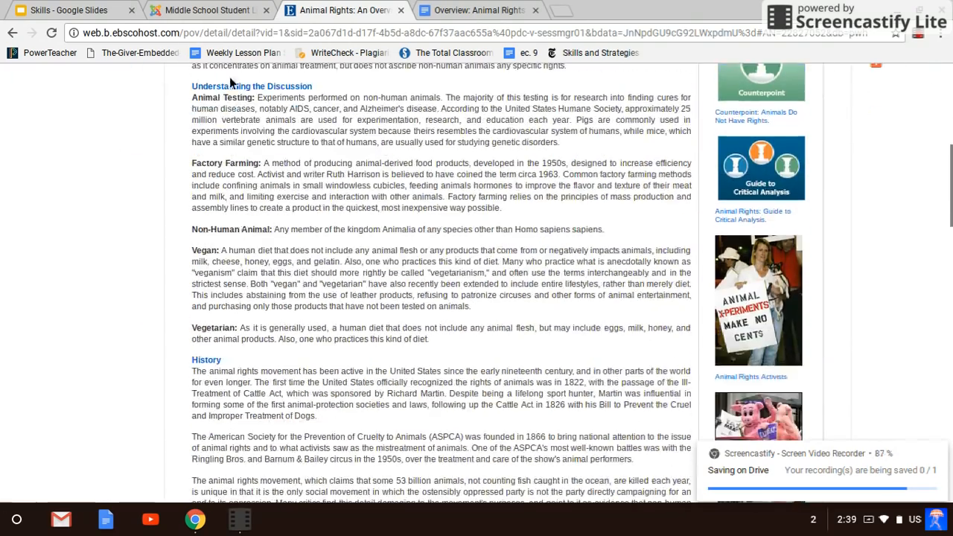
scroll(239, 152, down, 15)
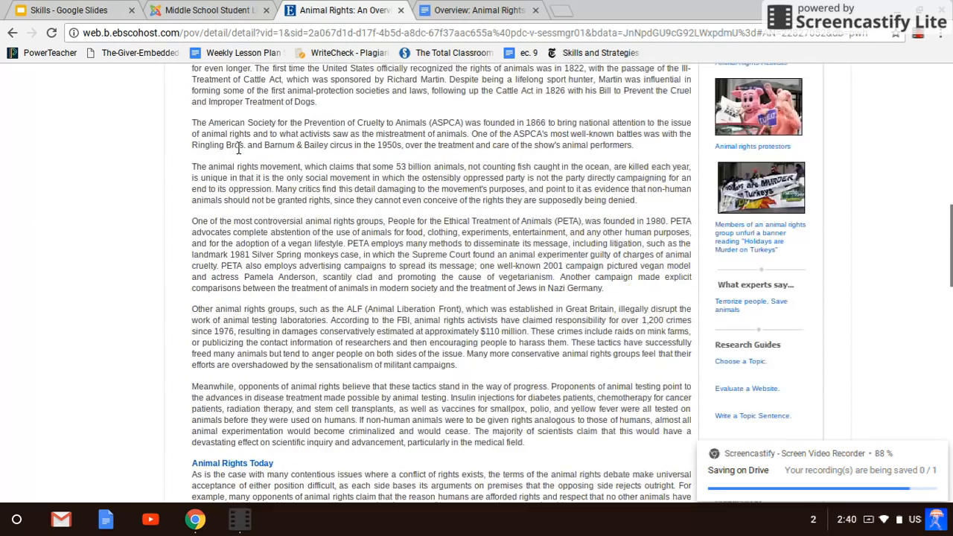
scroll(238, 147, down, 6)
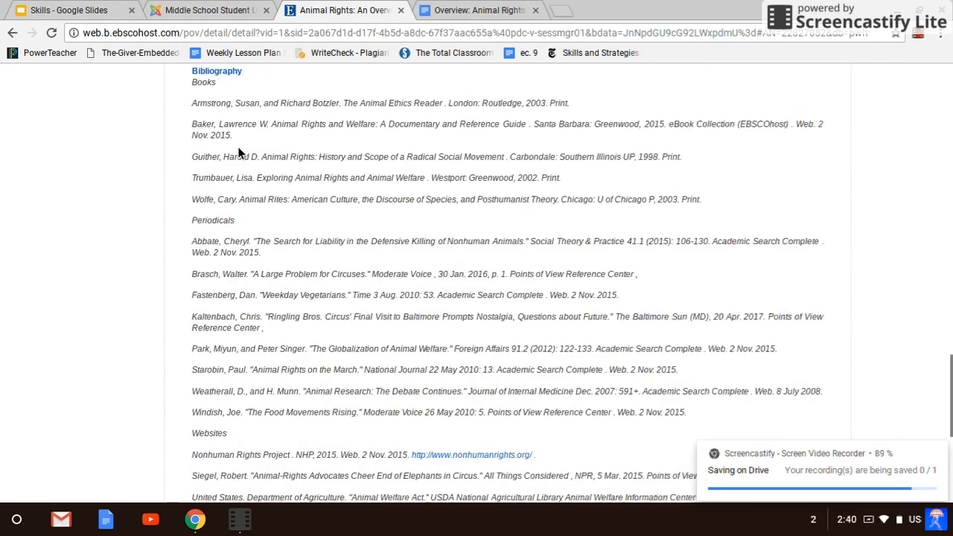
scroll(238, 148, up, 7)
scroll(239, 152, up, 20)
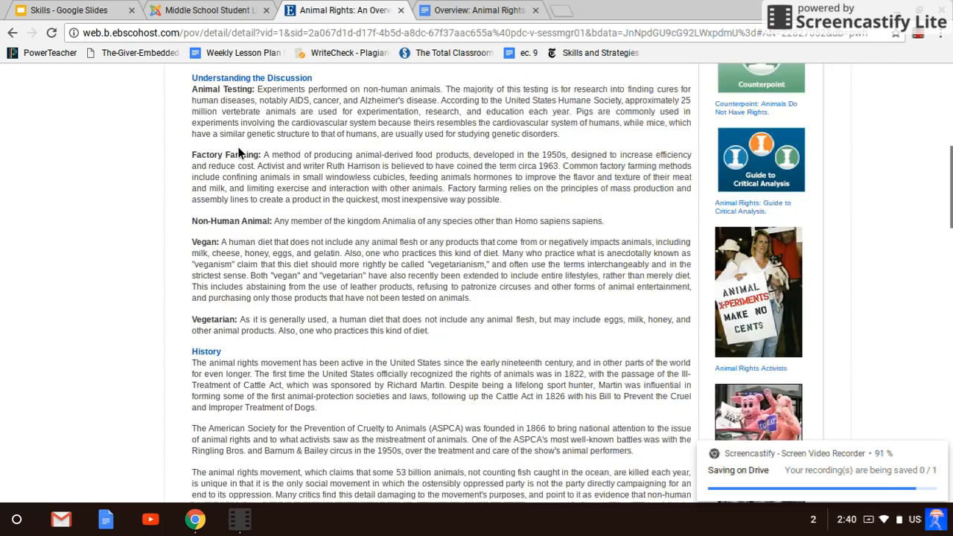
scroll(240, 152, down, 3)
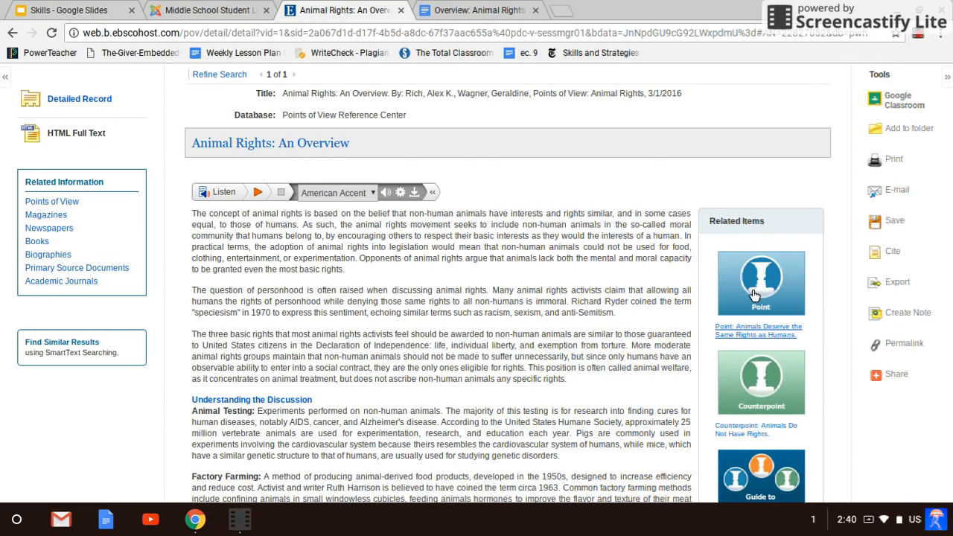
scroll(692, 258, down, 3)
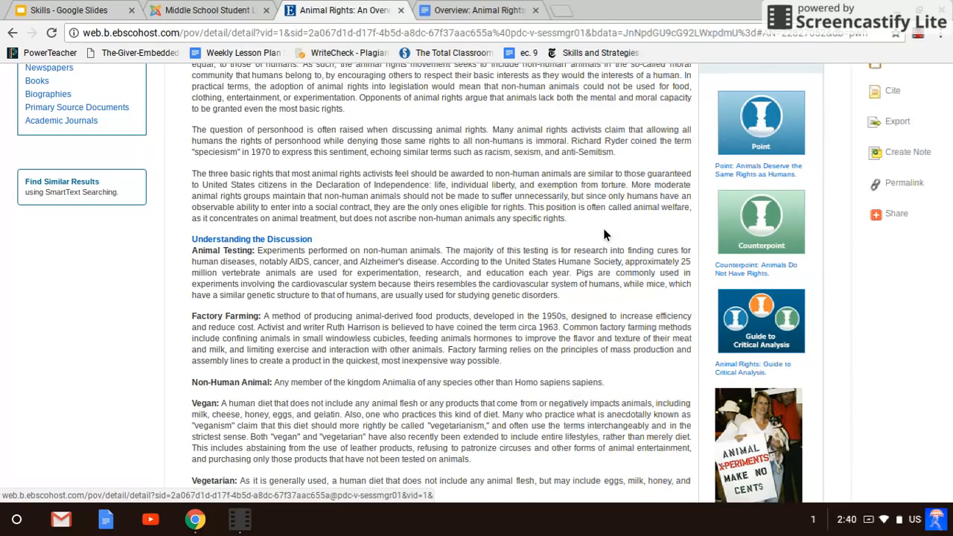
scroll(484, 251, up, 2)
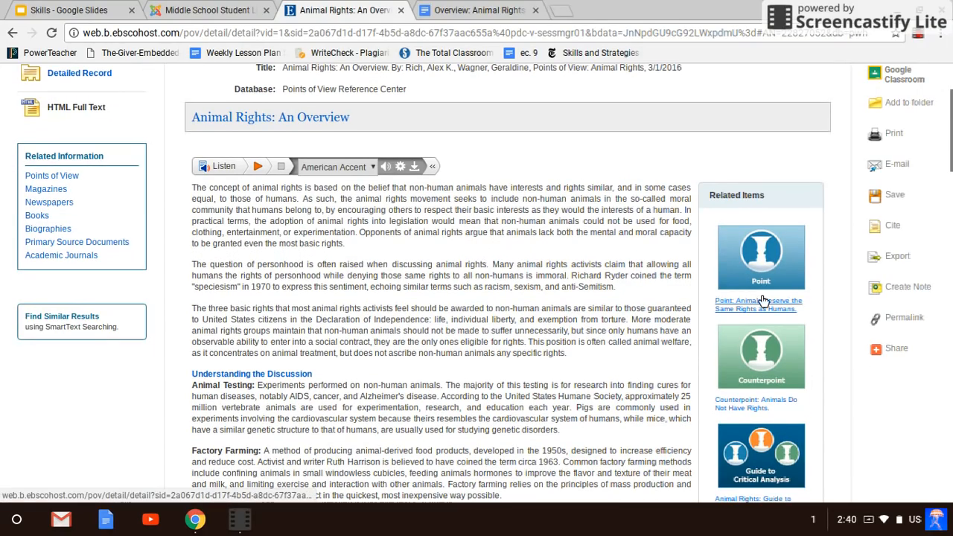
Copy the overview article's text from its first paragraph up to the Bibliography, and switch to the "Overview: Animal Rights" Google Docs document.
scroll(337, 308, up, 1)
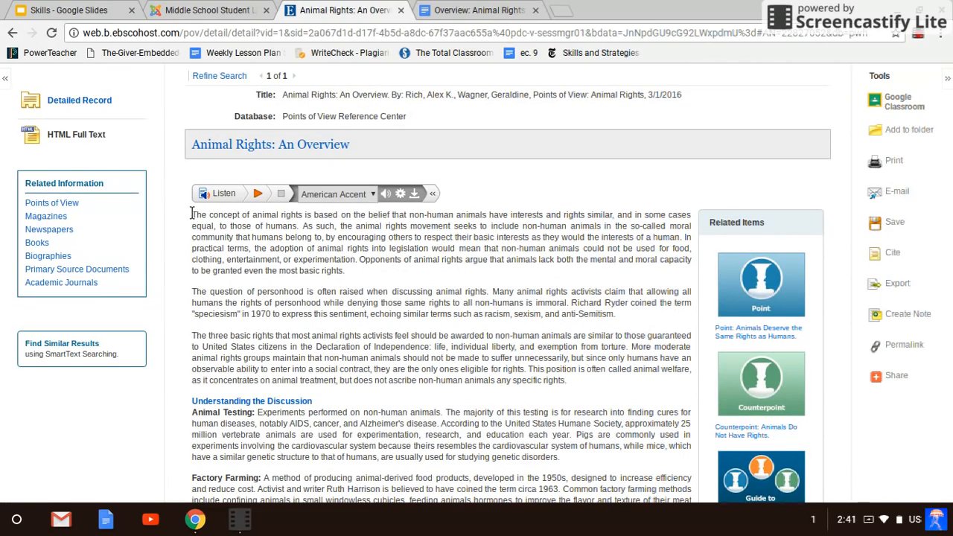
drag(205, 218, 381, 299)
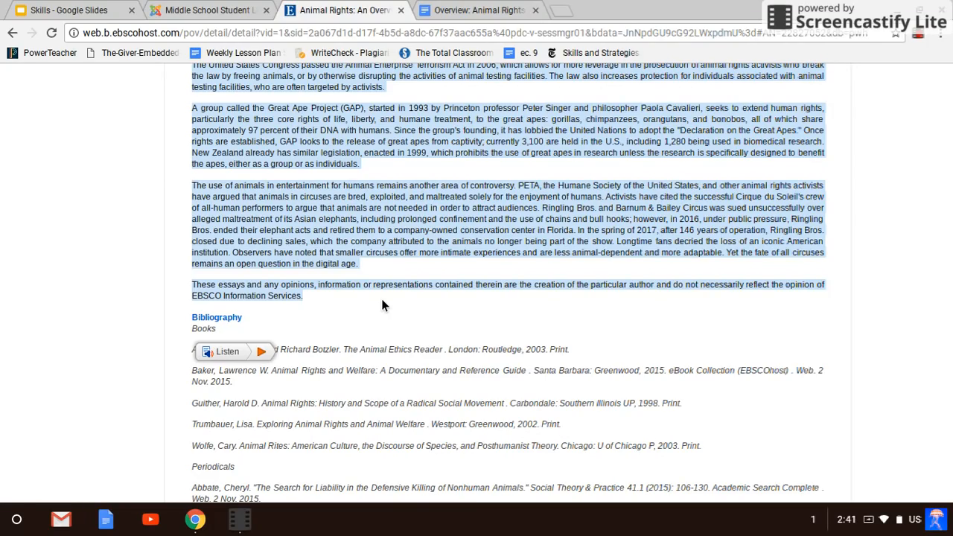
click(451, 8)
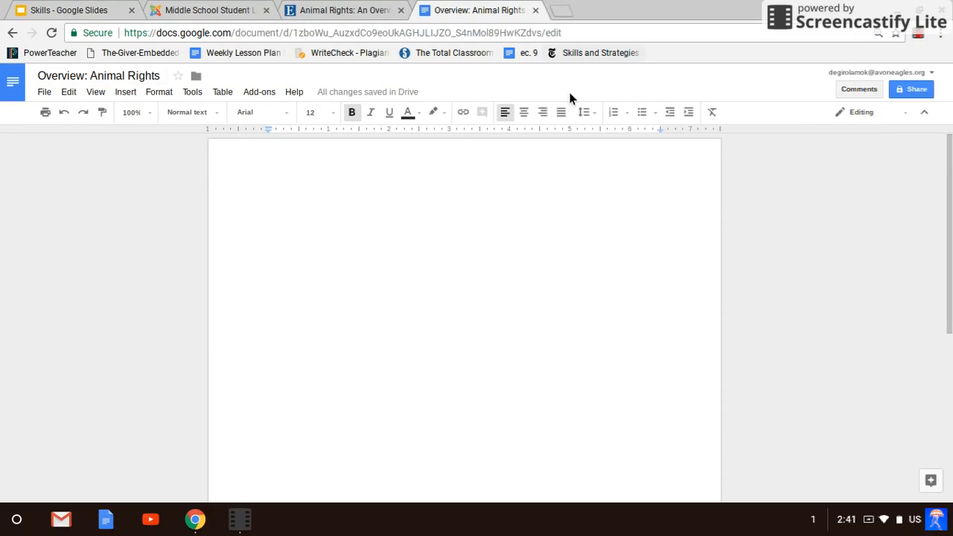
Add the centred title "Overview Article: Animal Rights" at the start of the document.
click(526, 113)
text(overview )
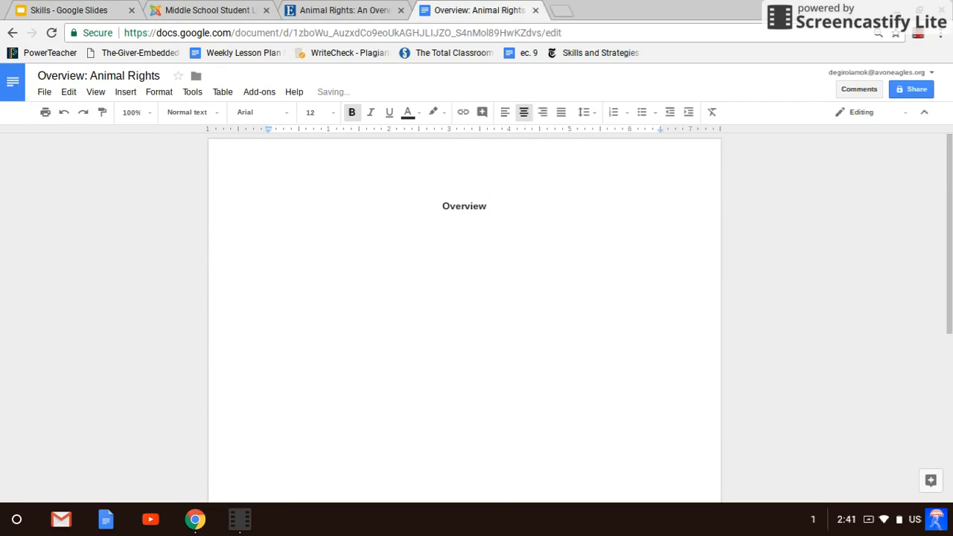
text(Article: )
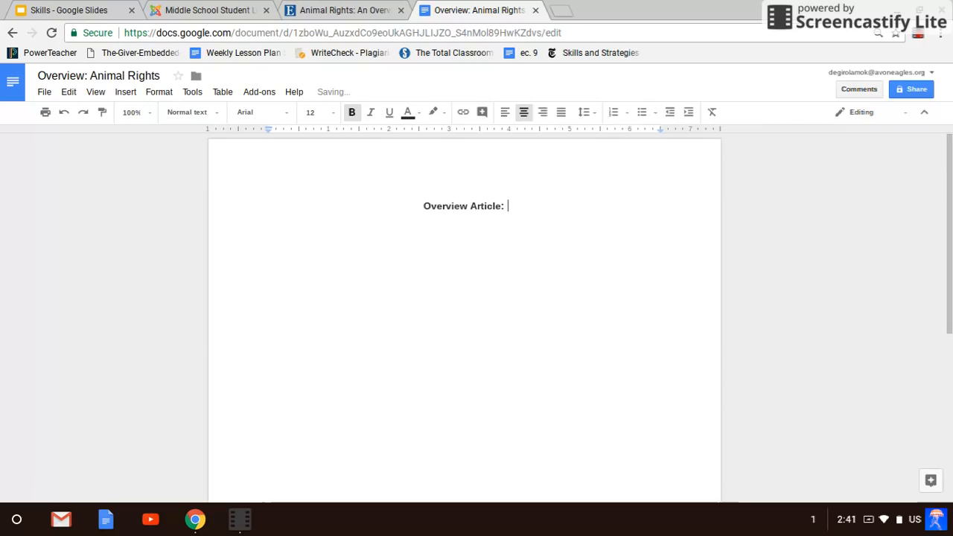
text(Animal RIghts)
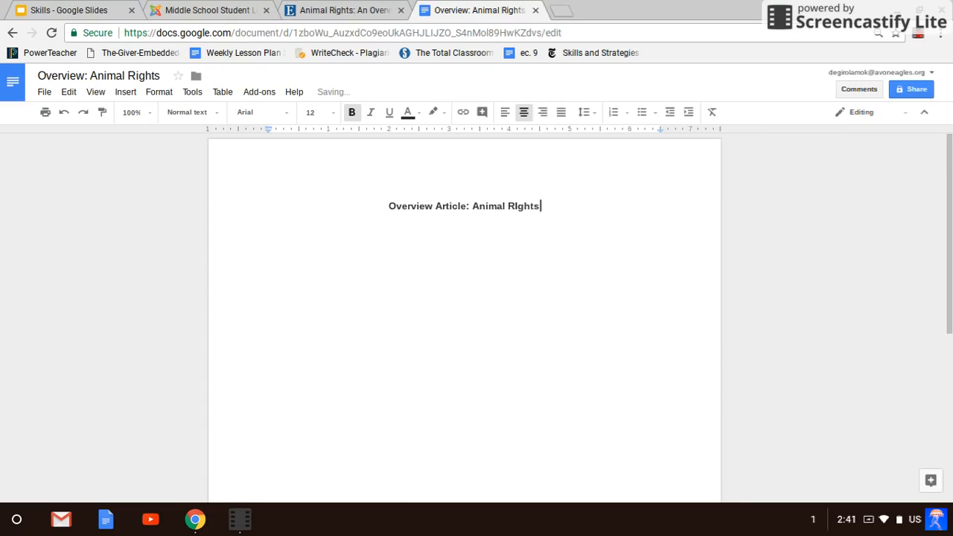
key(BackSpace)
key(BackSpace)
key(BackSpace)
key(BackSpace)
key(BackSpace)
text(ights)
Paste the copied article text left-aligned below the title.
key(ctrl+shift+l)
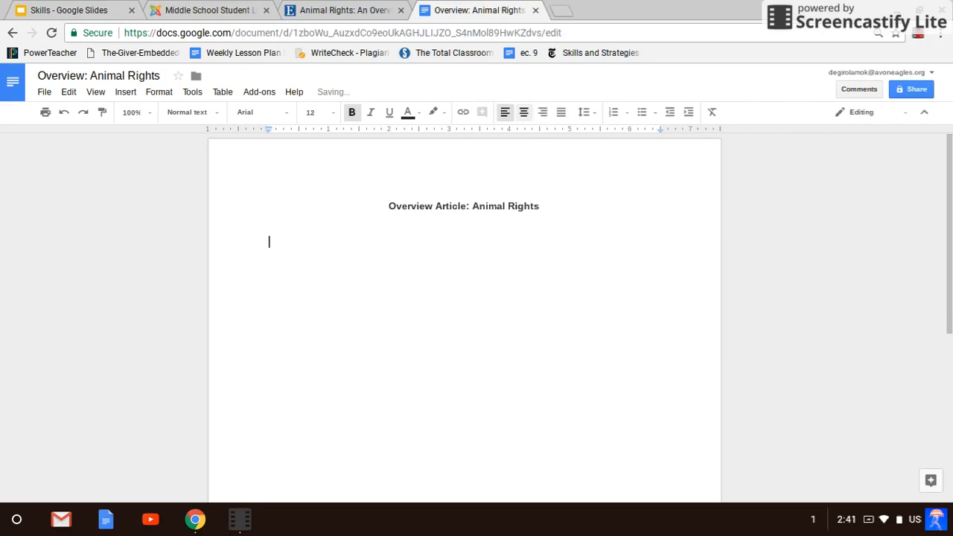
key(ctrl+v)
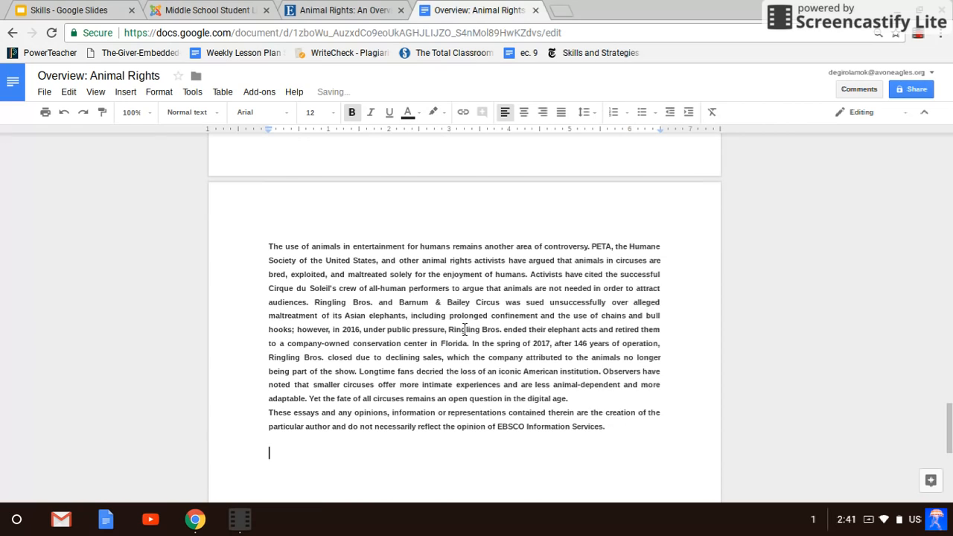
scroll(465, 330, up, 8)
scroll(464, 329, up, 6)
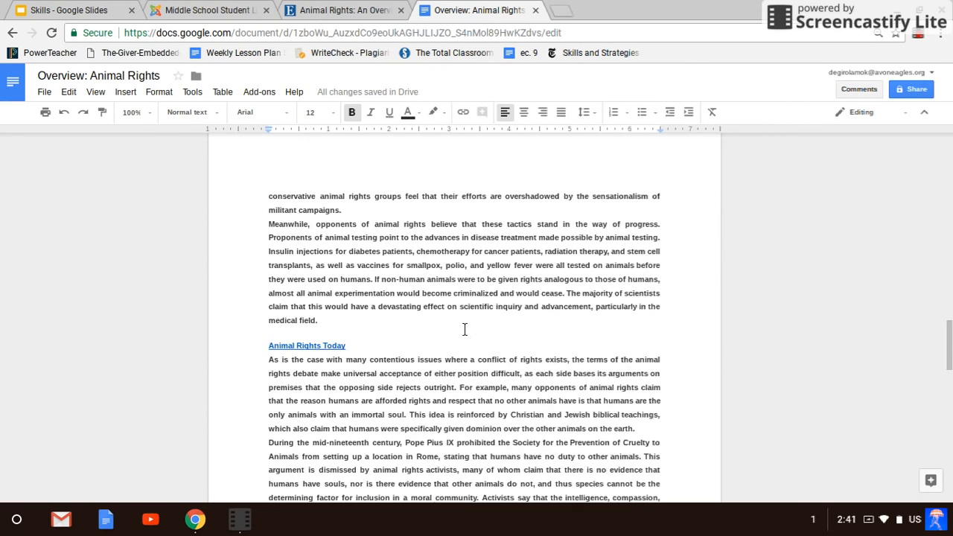
Set the font of the entire document, title included, to Times New Roman at size 12.
scroll(464, 329, up, 10)
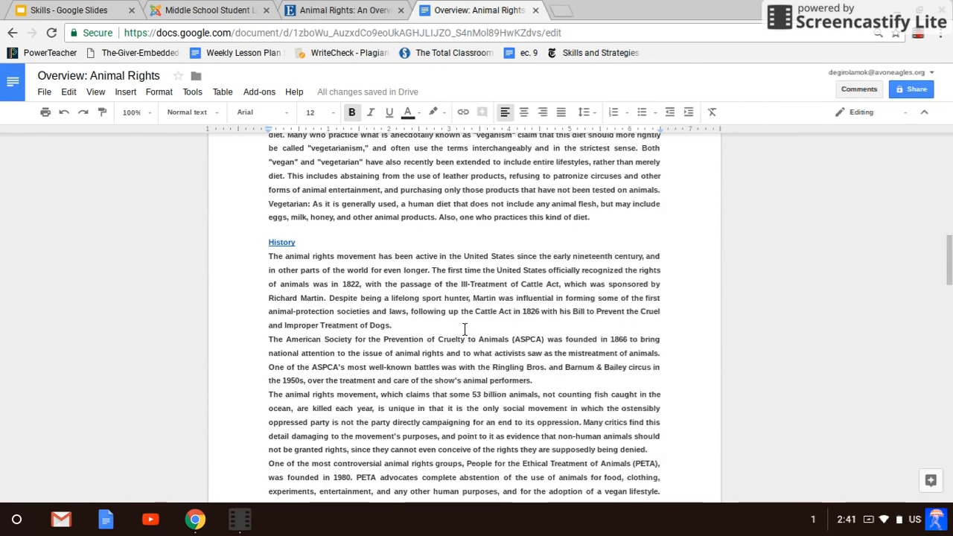
scroll(465, 329, up, 3)
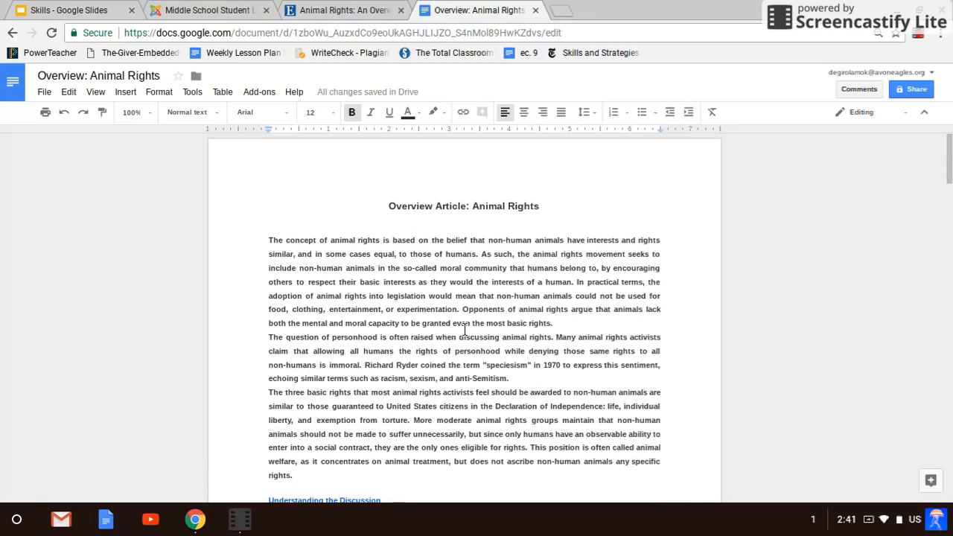
click(324, 259)
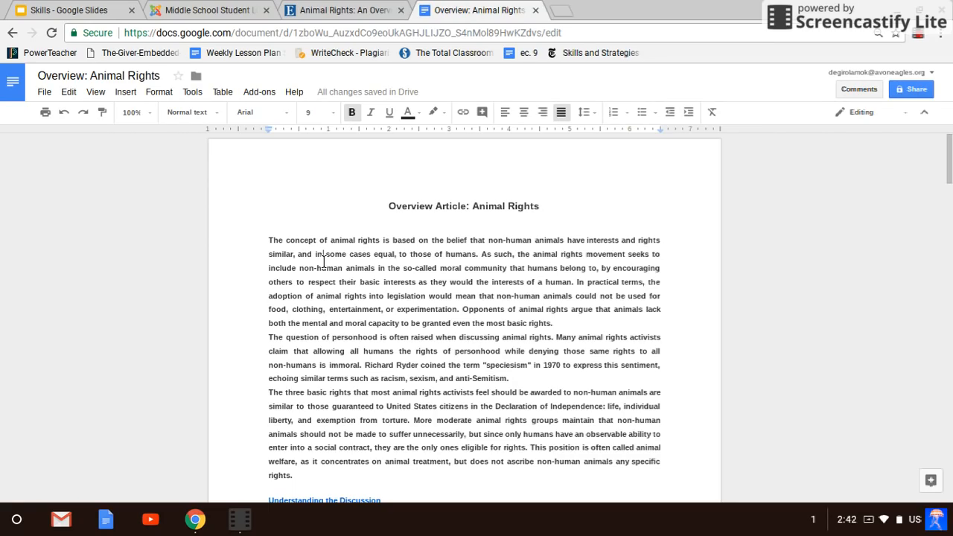
key(ctrl+a)
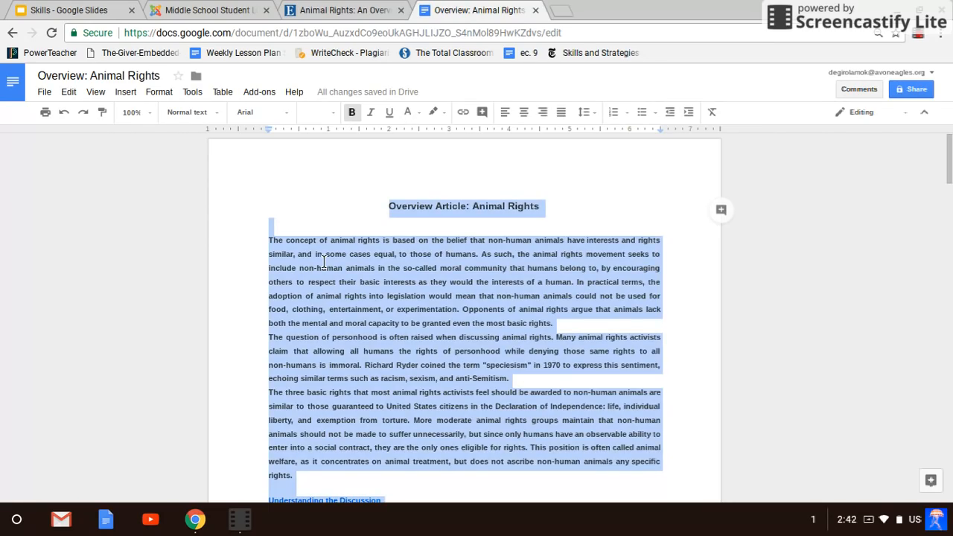
scroll(357, 216, down, 4)
scroll(357, 216, up, 4)
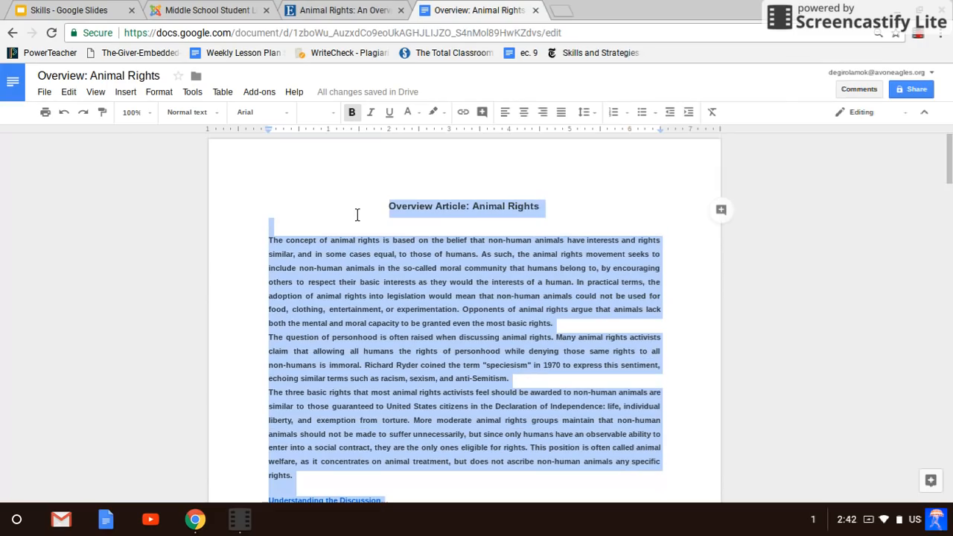
click(254, 114)
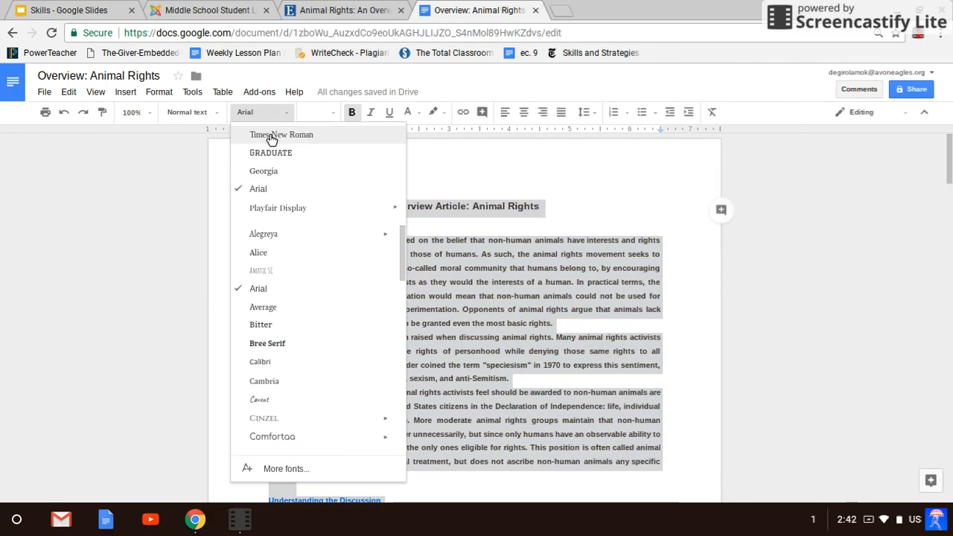
click(272, 138)
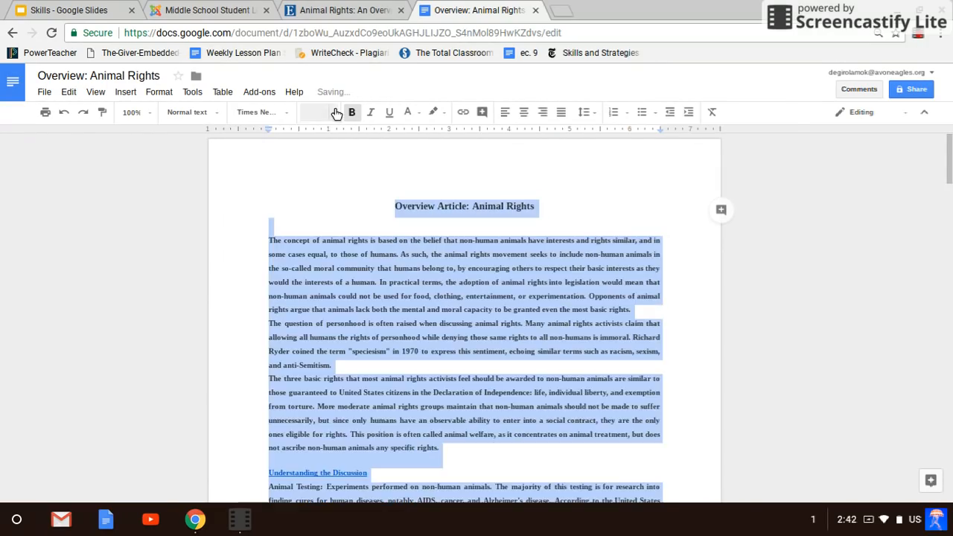
click(335, 112)
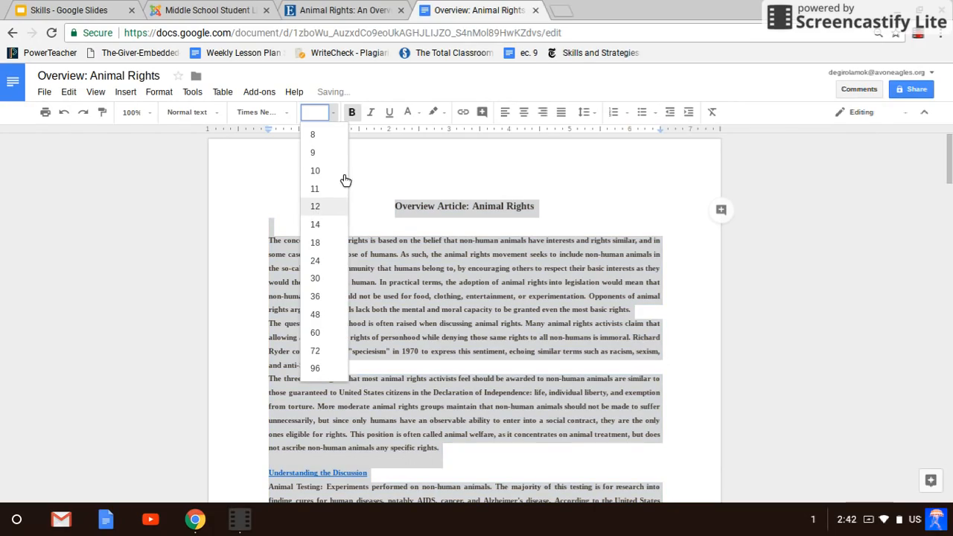
Remove the bold formatting from the entire document and set its text colour to black.
click(354, 112)
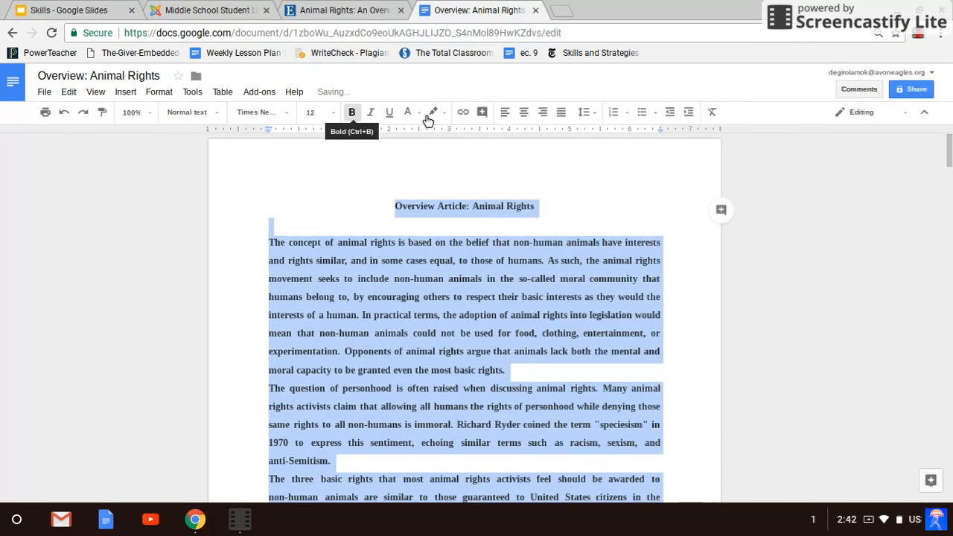
click(410, 117)
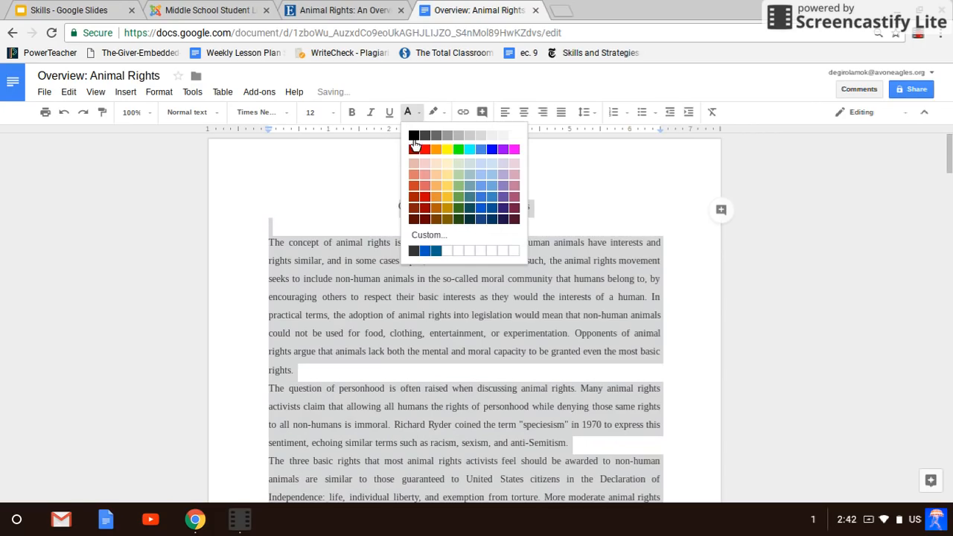
click(413, 136)
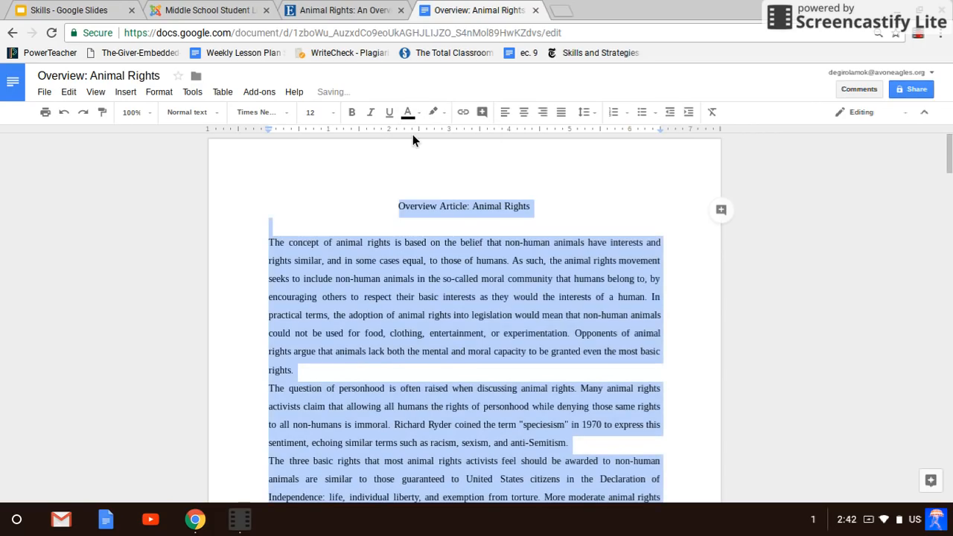
click(412, 253)
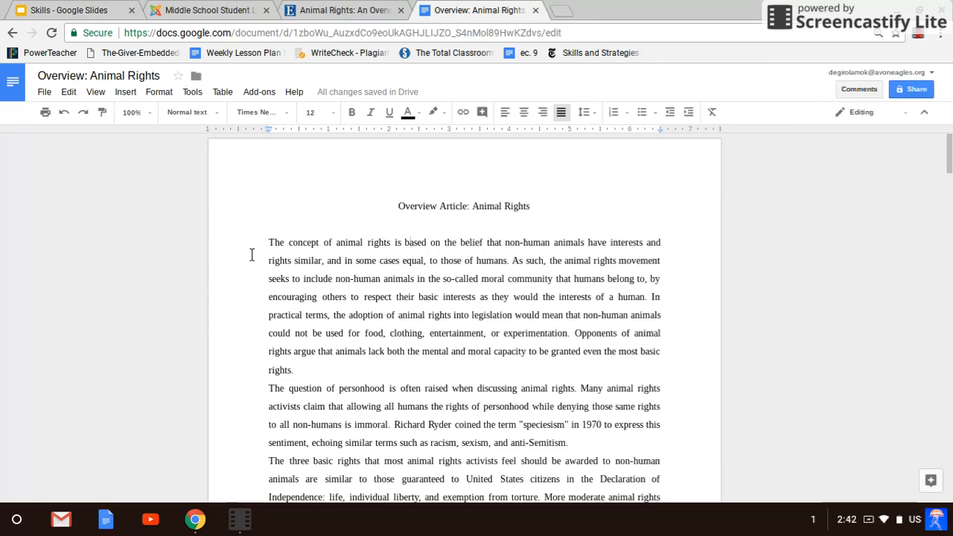
Try double line spacing on the entire document, and set it to 1.15 instead.
key(ctrl+a)
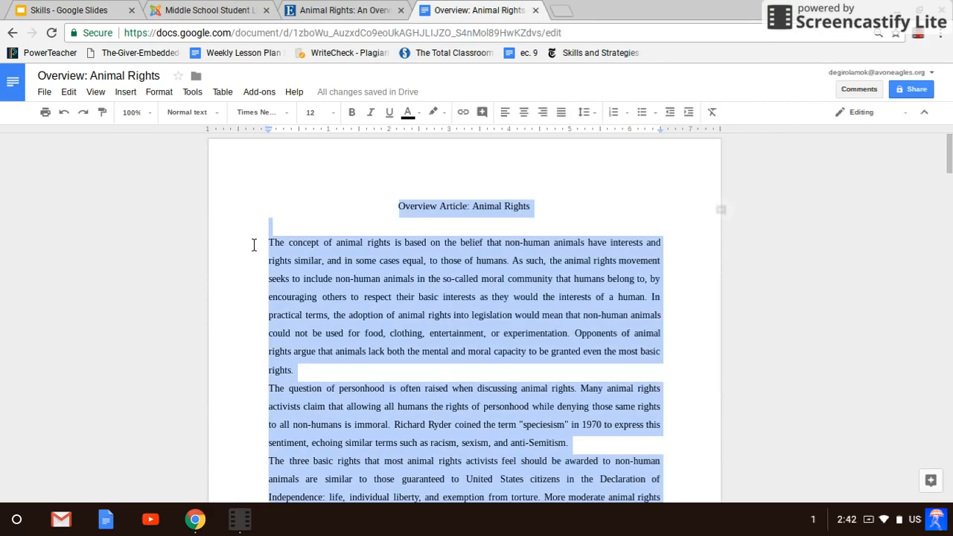
click(585, 113)
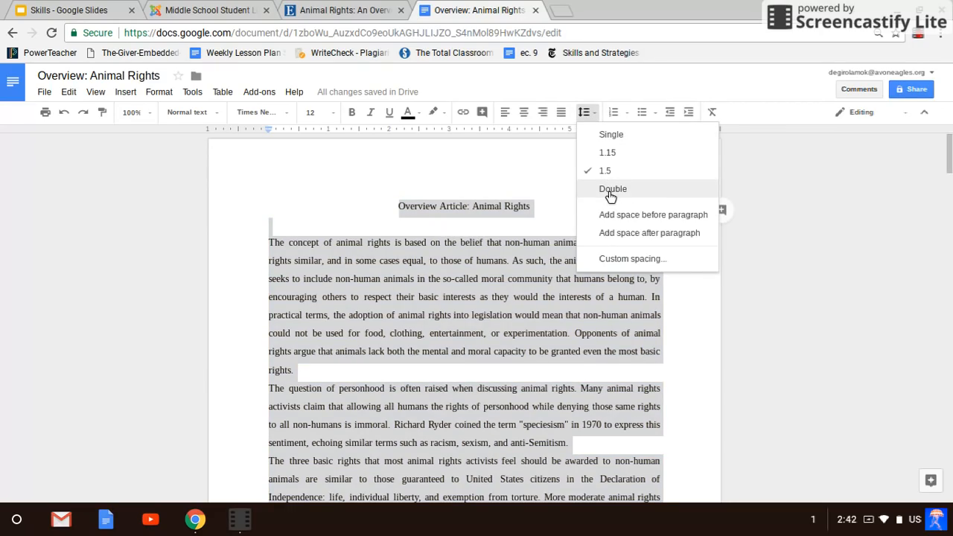
click(611, 190)
click(584, 112)
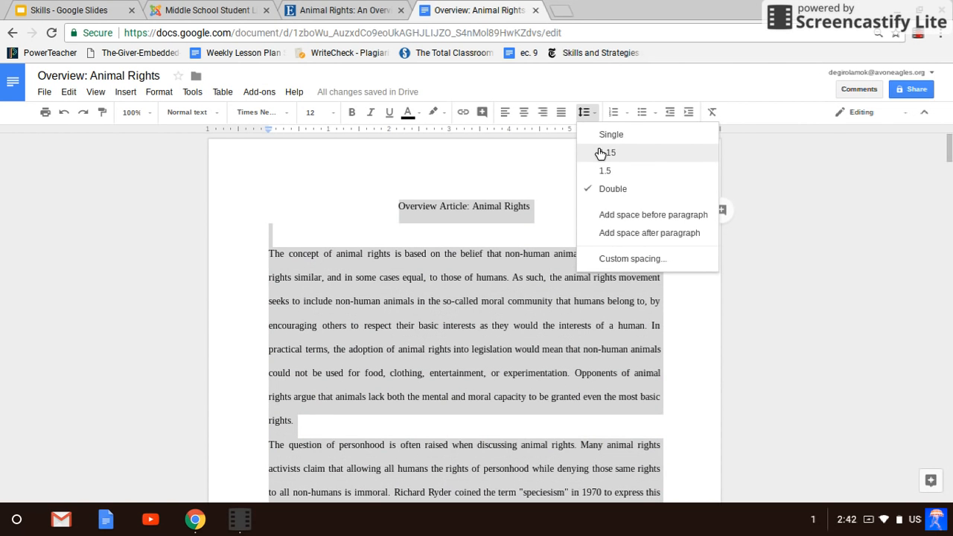
click(602, 152)
click(503, 311)
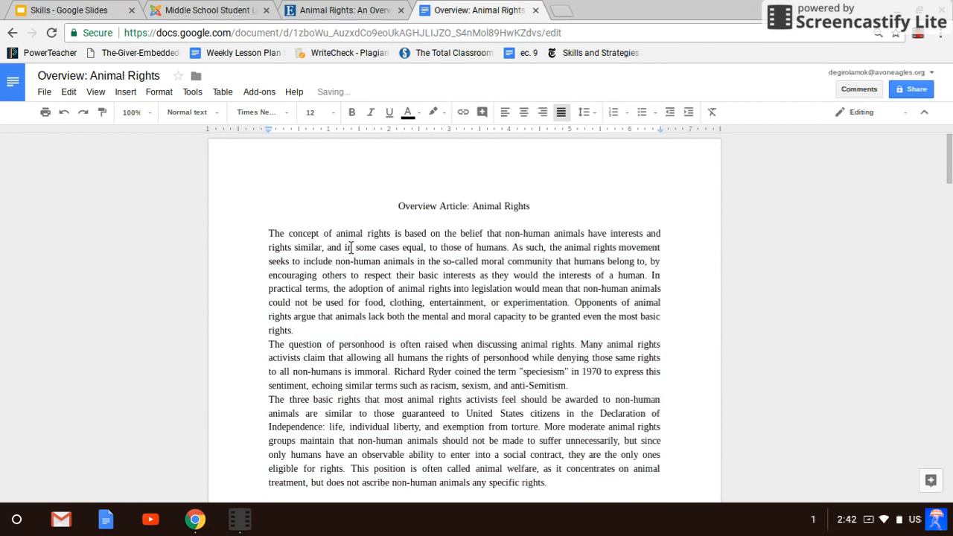
scroll(351, 248, down, 5)
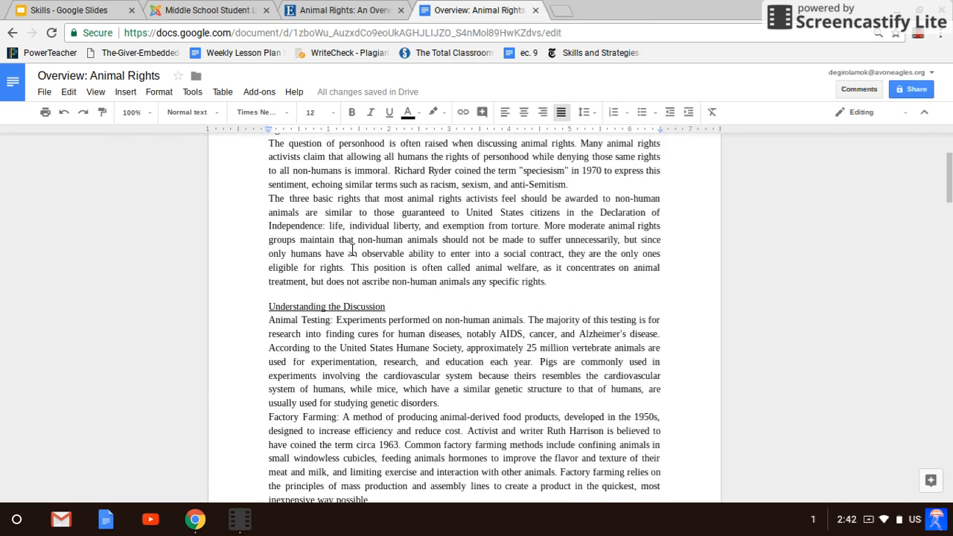
scroll(353, 249, down, 10)
scroll(353, 250, up, 15)
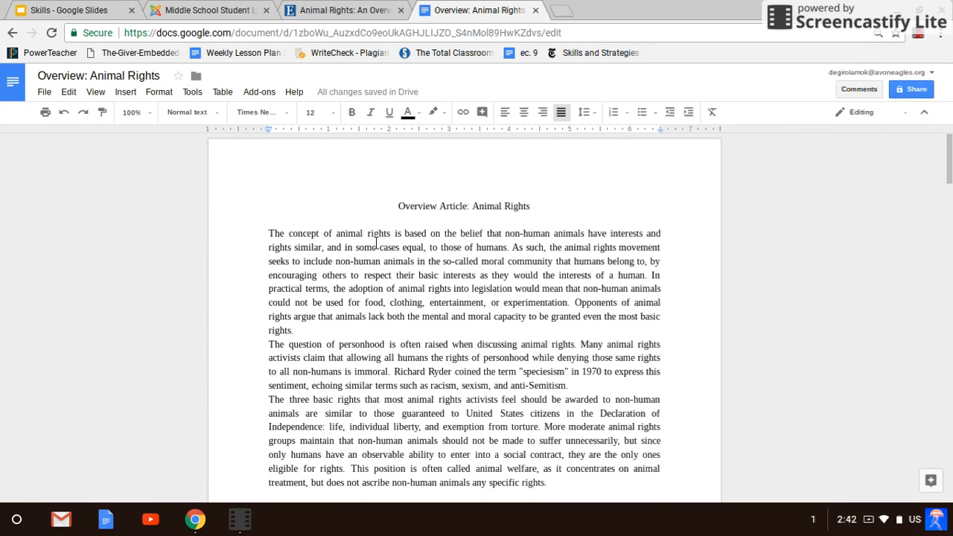
Insert an empty left-aligned line above the title "Overview Article: Animal Rights".
click(392, 203)
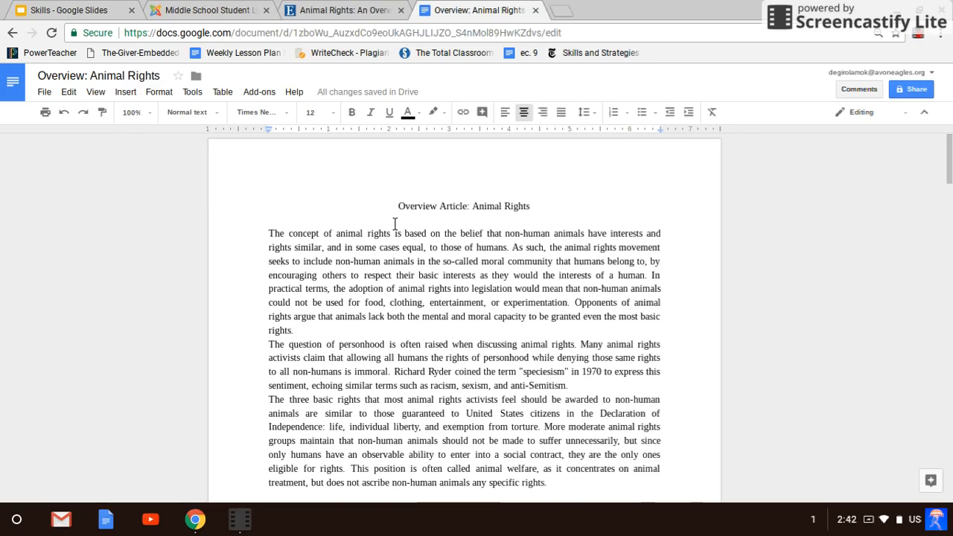
key(Return)
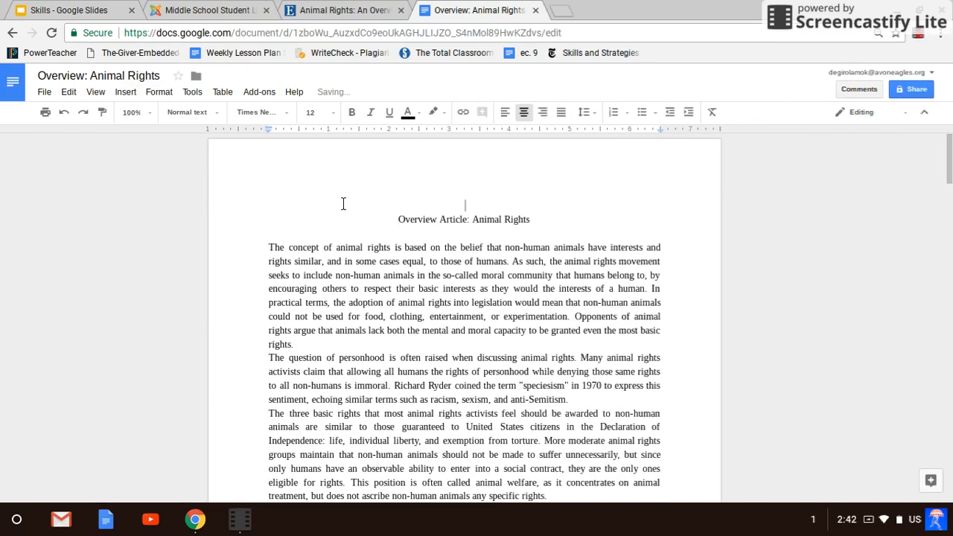
key(ctrl+shift+l)
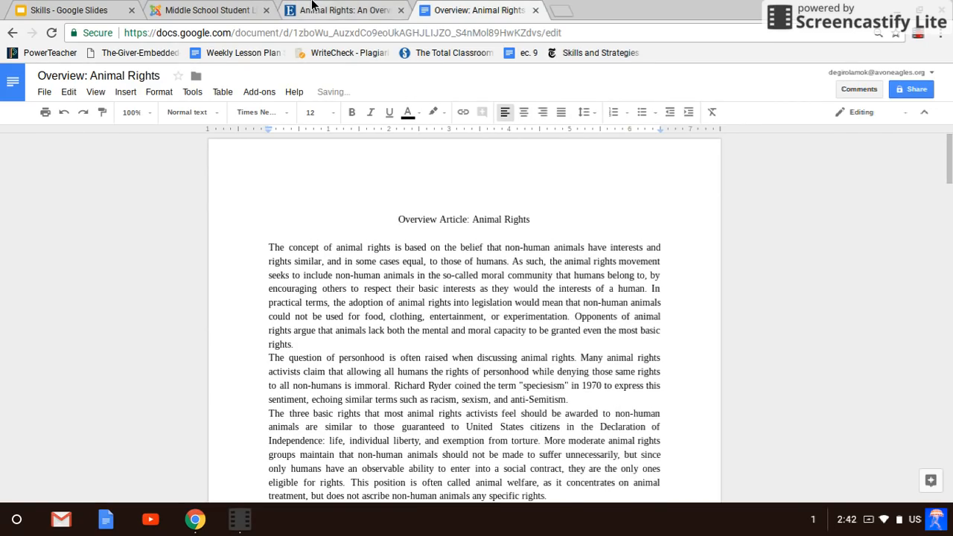
Switch to the Animal Rights overview article in the Points of View Reference Center, display its citation formats, and copy the MLA Works Cited entry.
click(313, 5)
scroll(465, 328, up, 20)
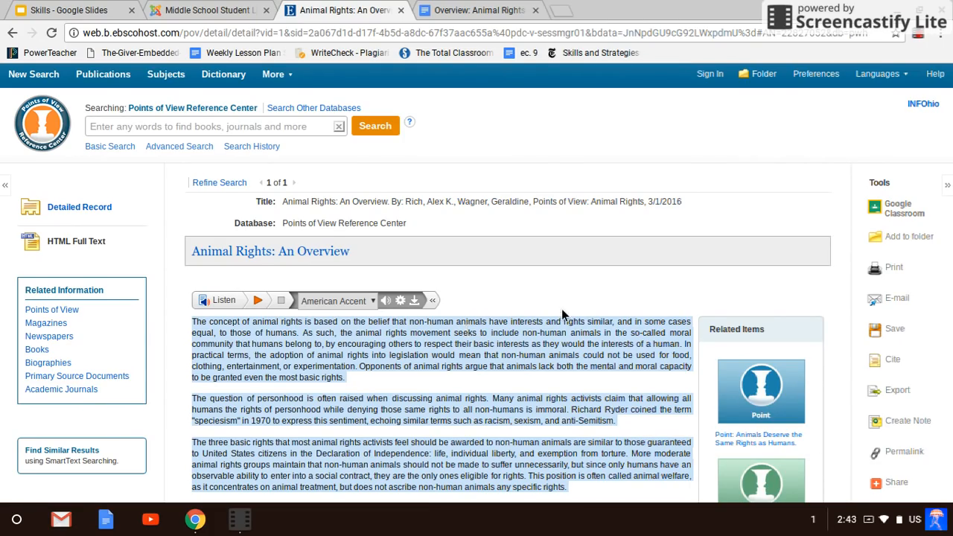
click(893, 361)
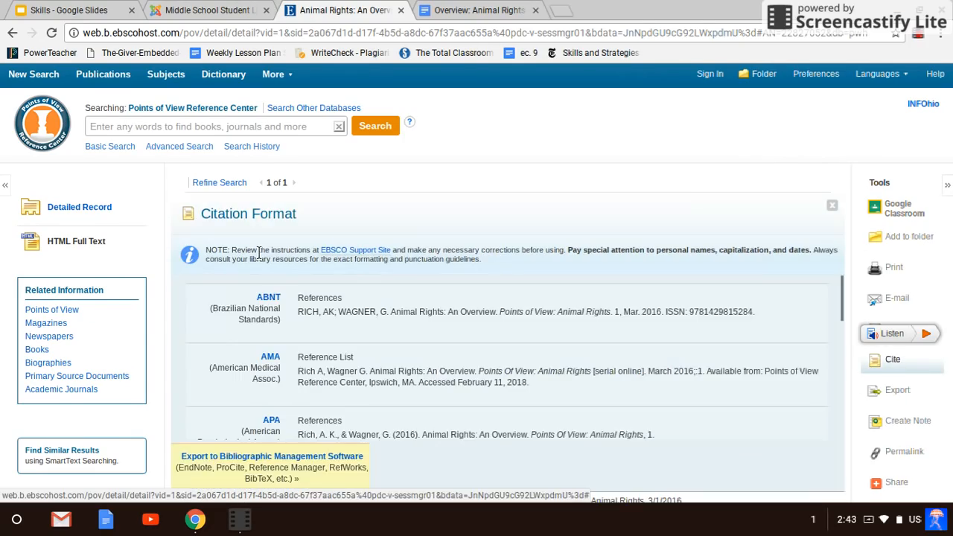
scroll(298, 333, down, 1)
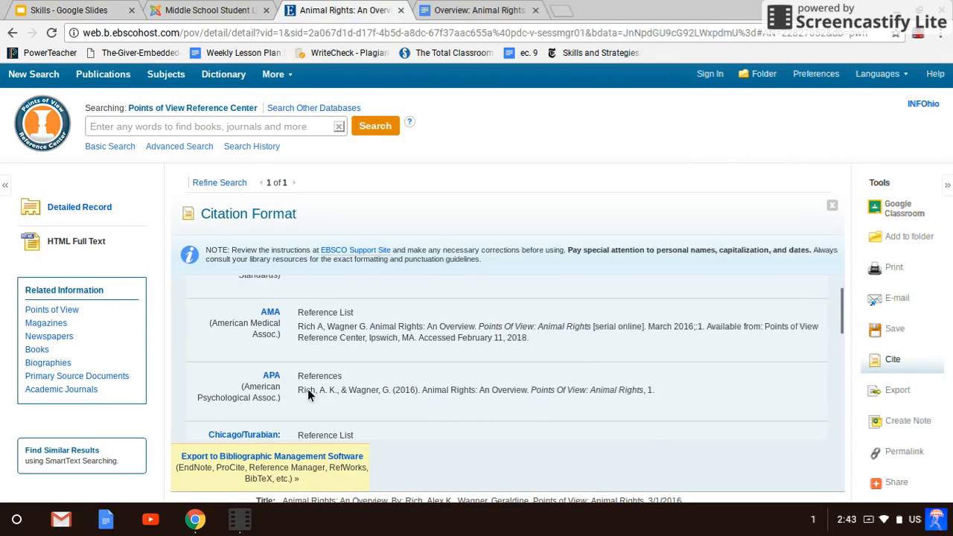
scroll(223, 321, down, 8)
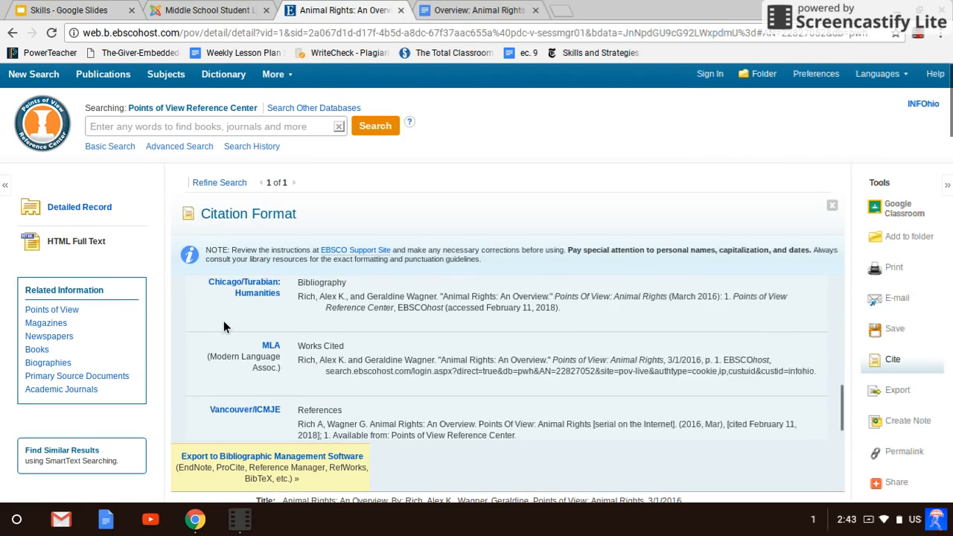
scroll(224, 321, down, 1)
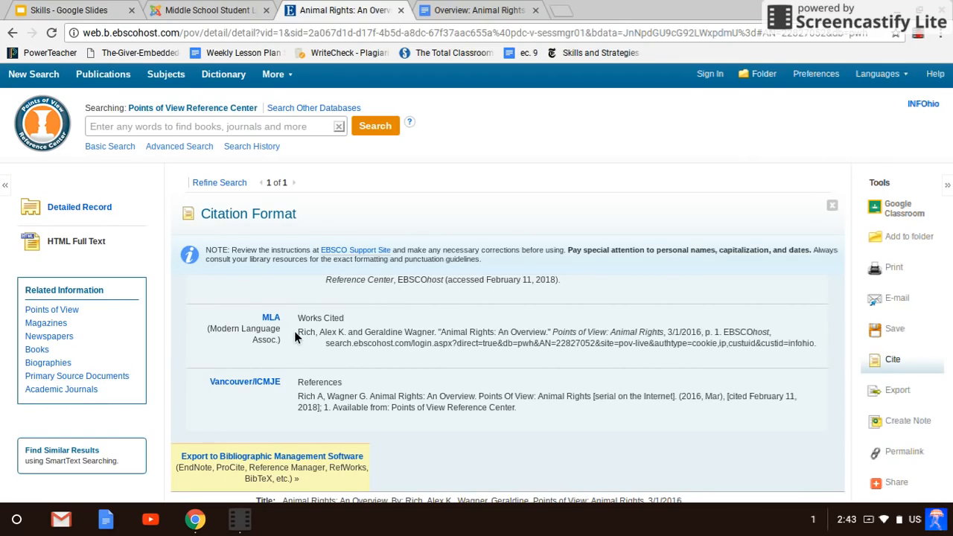
drag(297, 332, 829, 354)
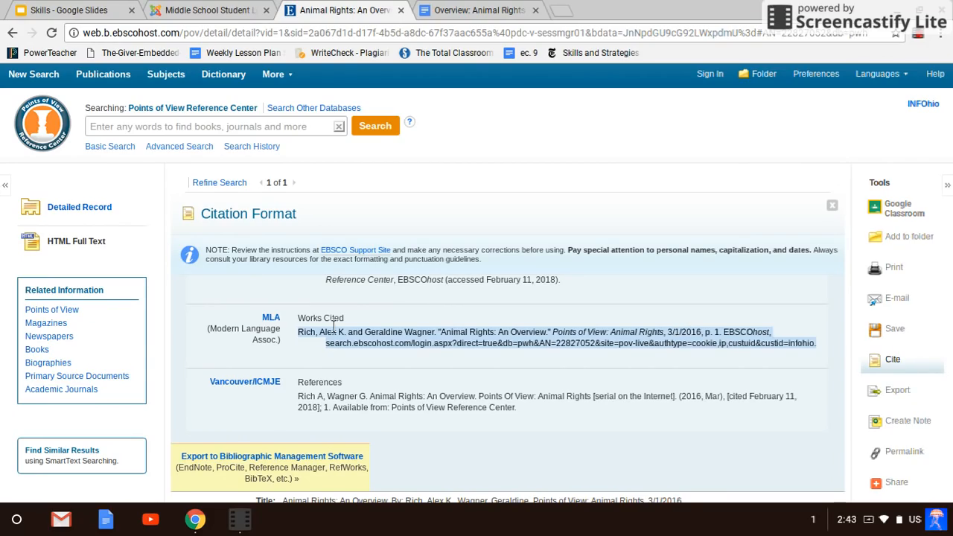
Return to the "Overview: Animal Rights" document, add the heading "Works Cited:" on the empty first line, and paste the MLA citation below it.
click(477, 9)
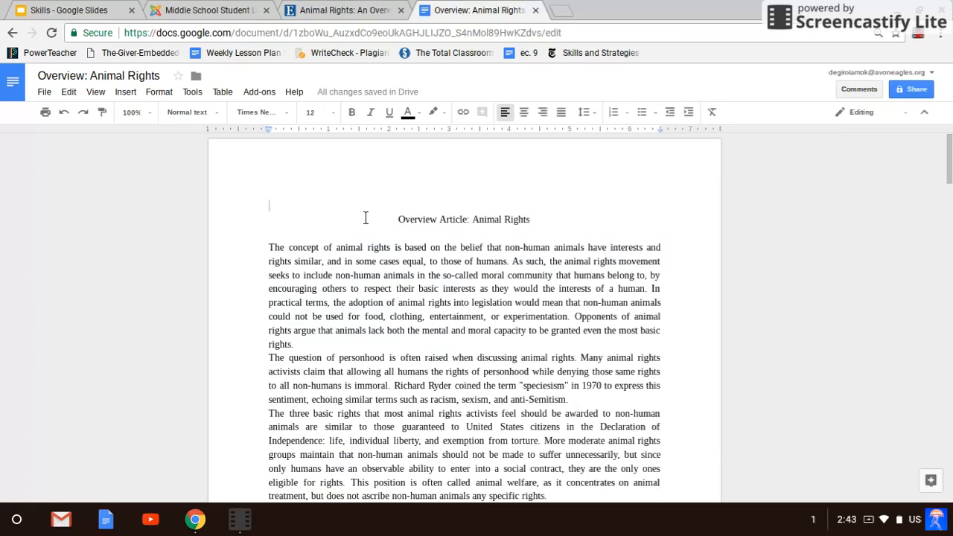
text(Works C)
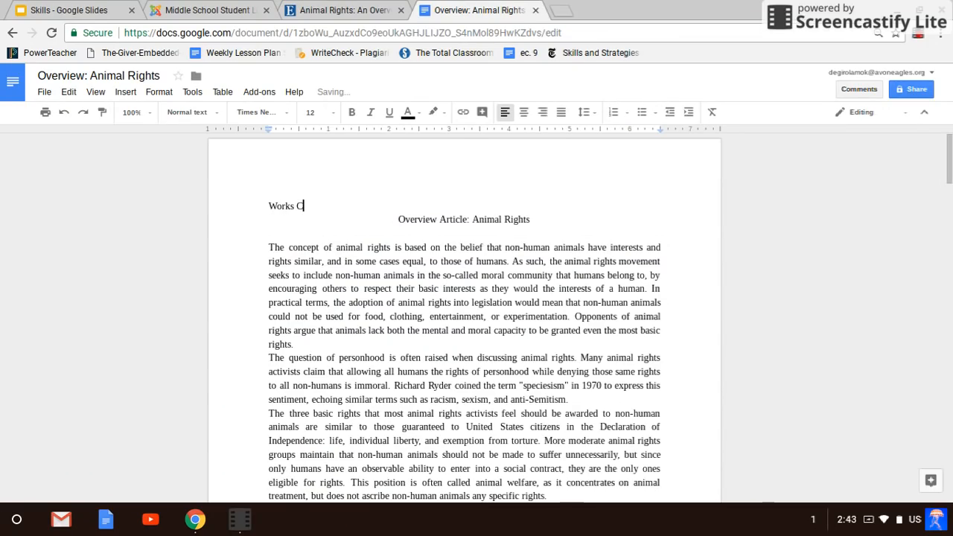
text(ited:)
key(Return)
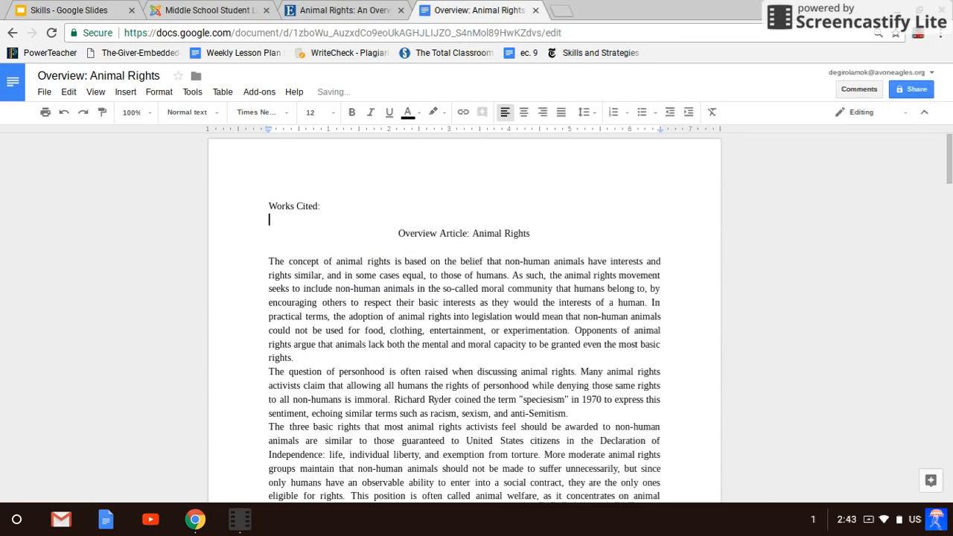
key(ctrl+v)
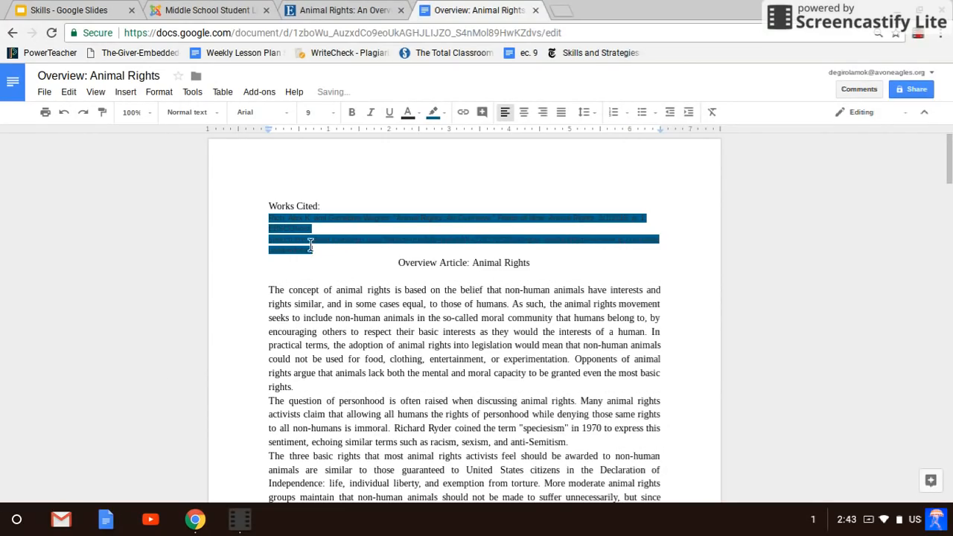
Replace the pasted citation's dark blue highlight with white and set its font to Times New Roman.
drag(314, 251, 265, 221)
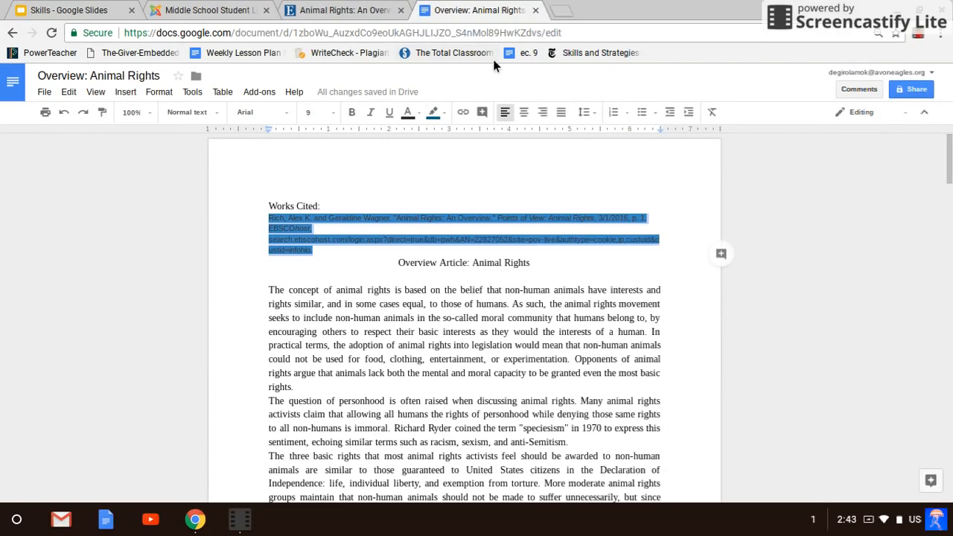
click(433, 114)
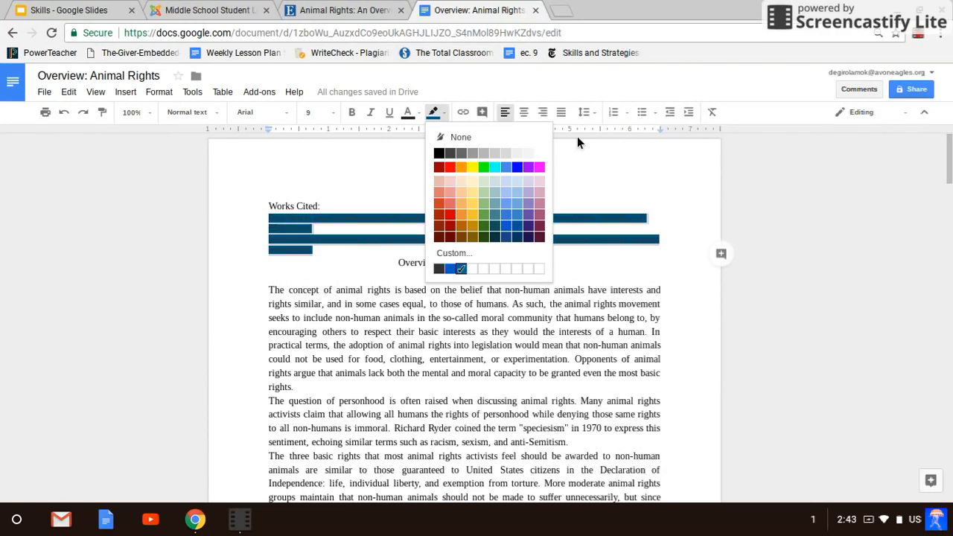
click(538, 152)
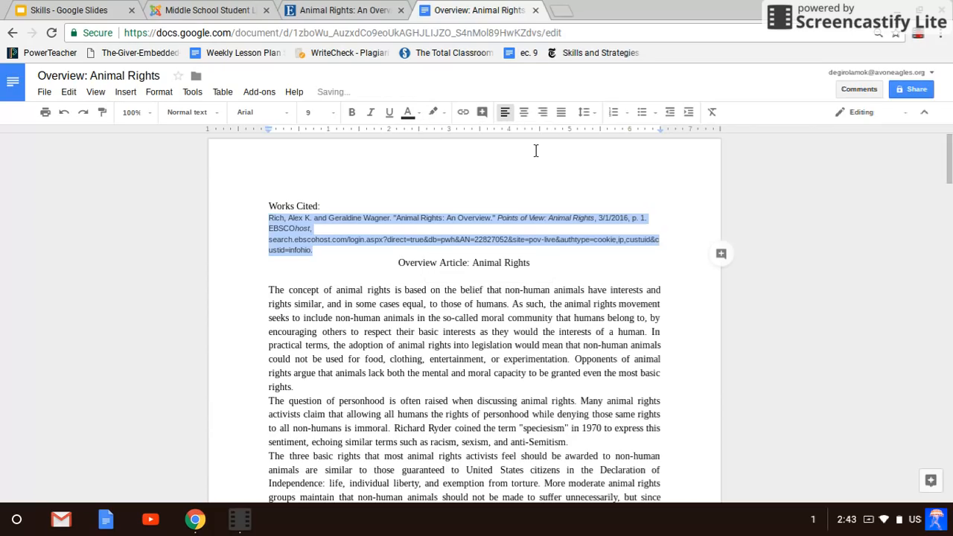
click(253, 113)
click(263, 137)
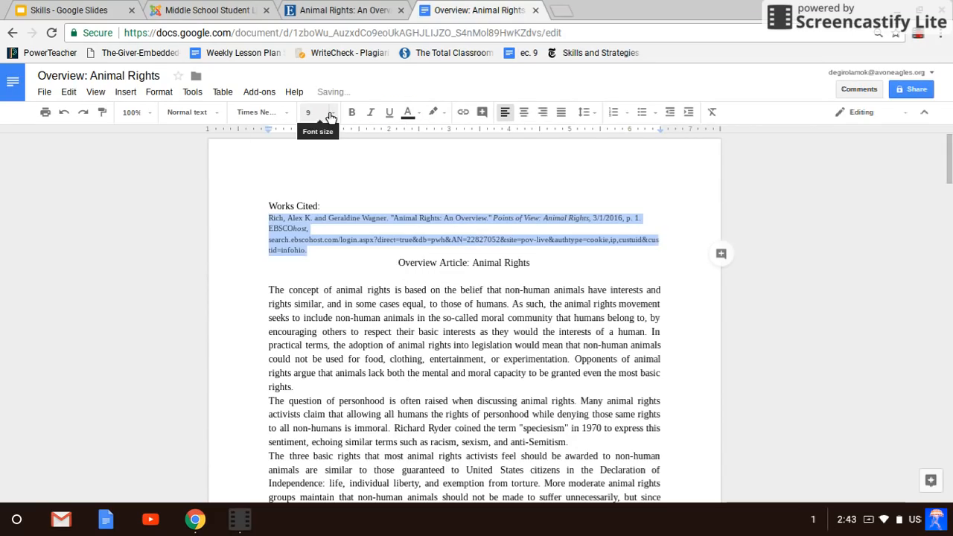
Set the pasted MLA citation's font size to 12 and its text color to black.
click(310, 112)
click(317, 206)
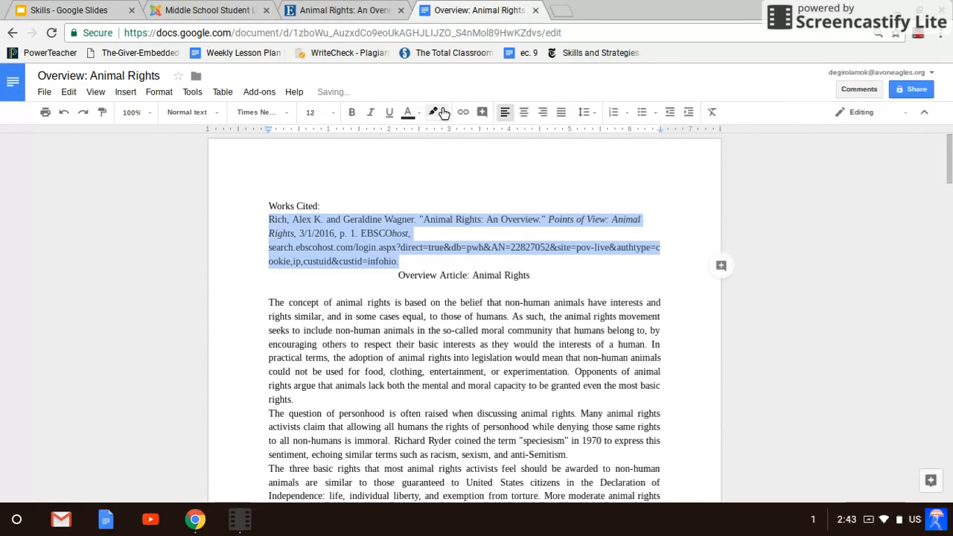
click(408, 112)
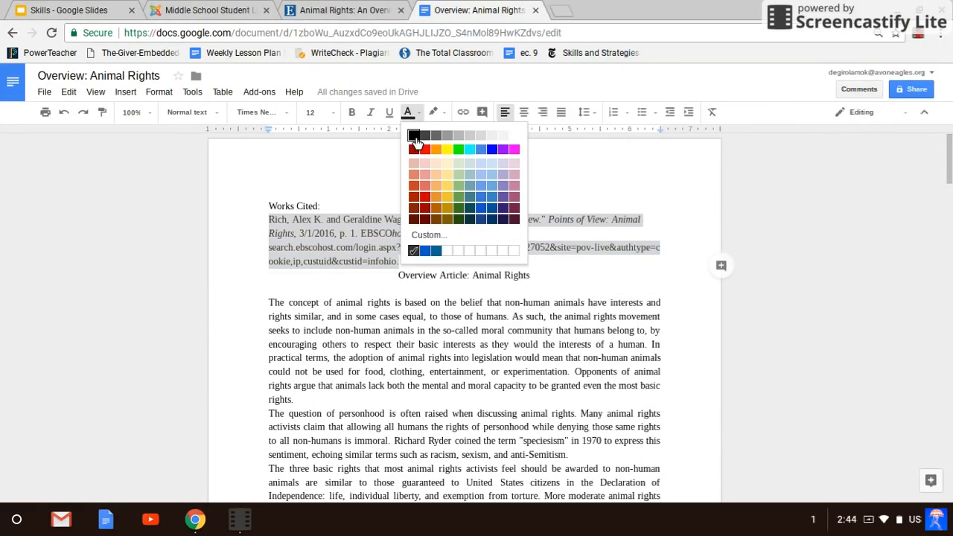
click(414, 135)
click(306, 213)
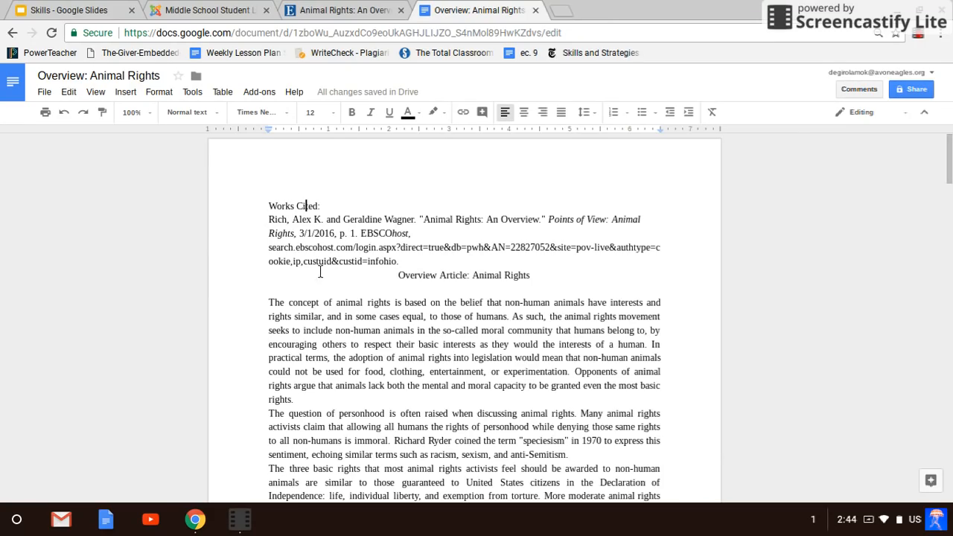
Indent every line of the citation after the first by one tab stop and insert a blank line between the citation and the article title.
click(266, 235)
key(Return)
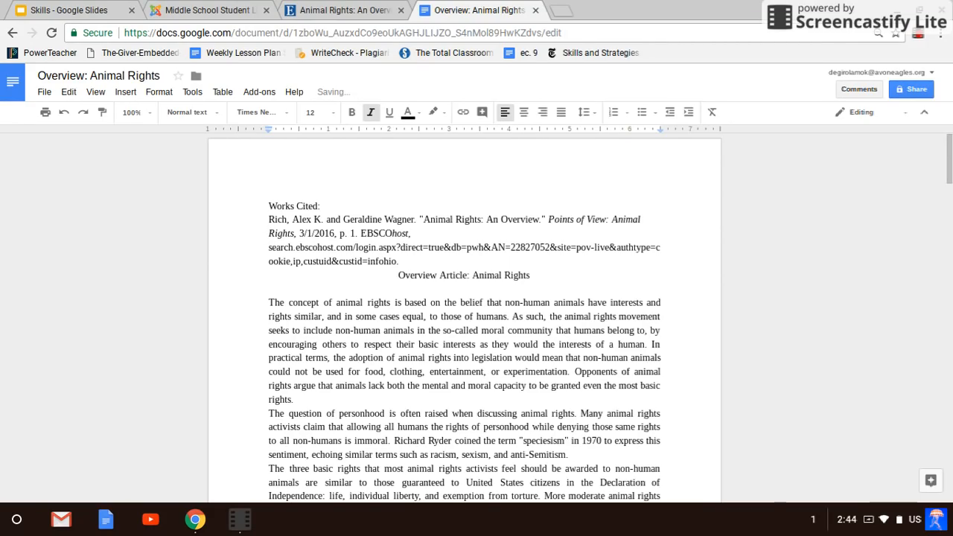
key(Tab)
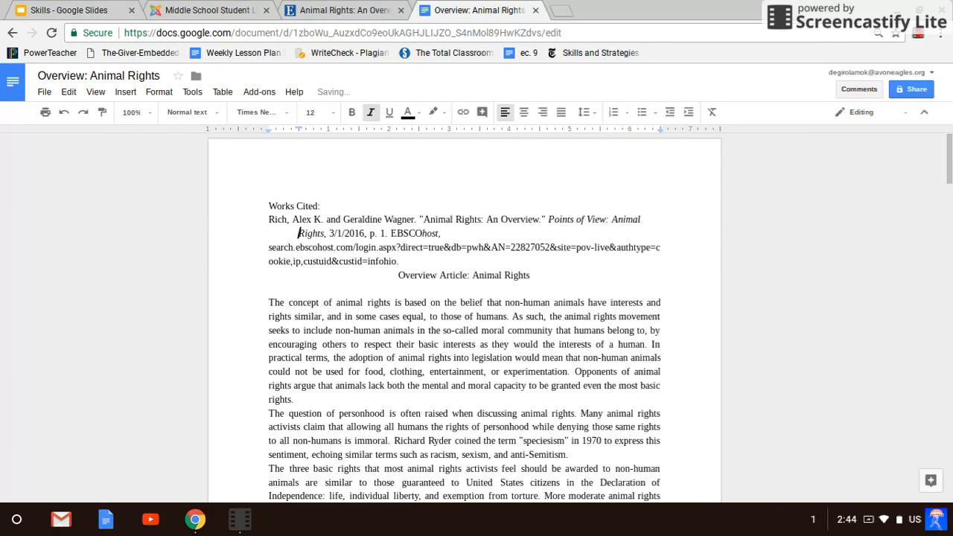
click(259, 251)
key(Tab)
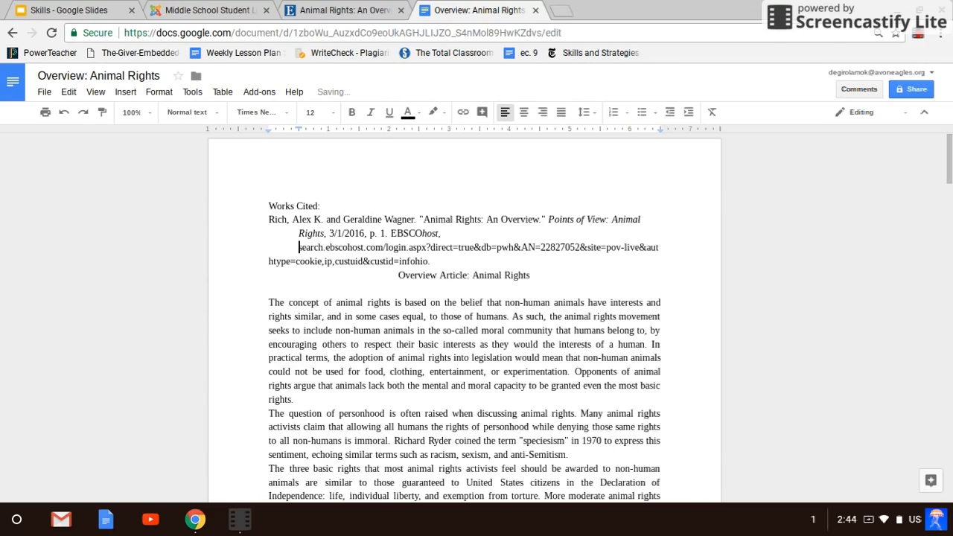
click(259, 262)
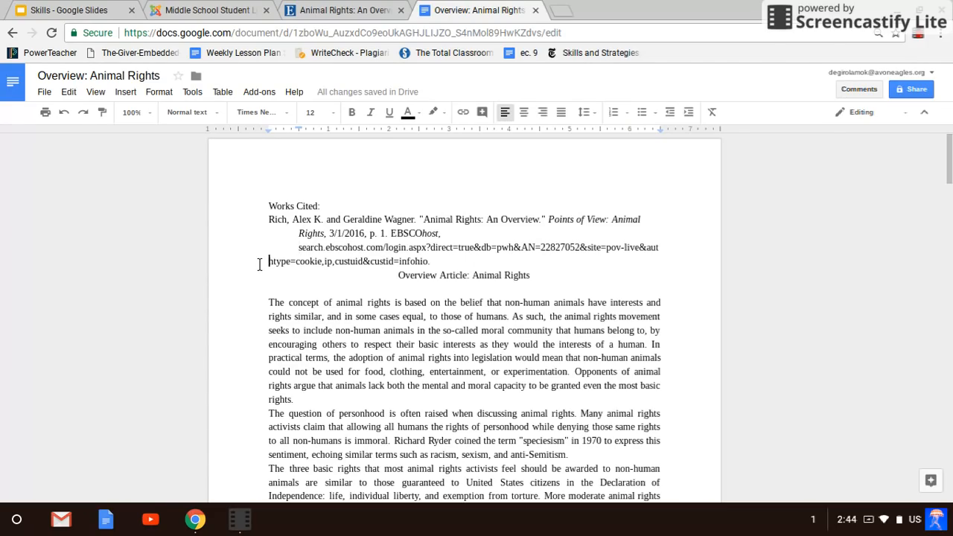
key(Tab)
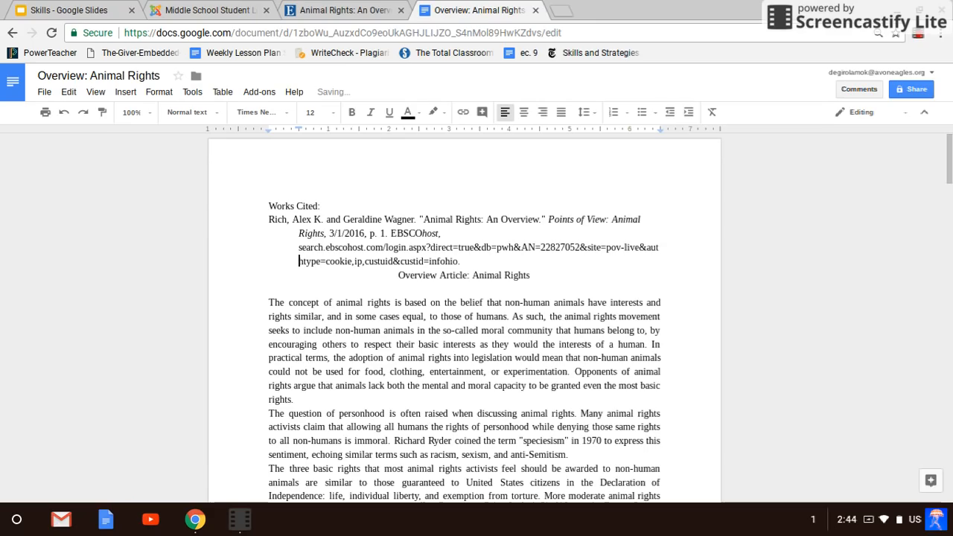
click(479, 264)
key(Return)
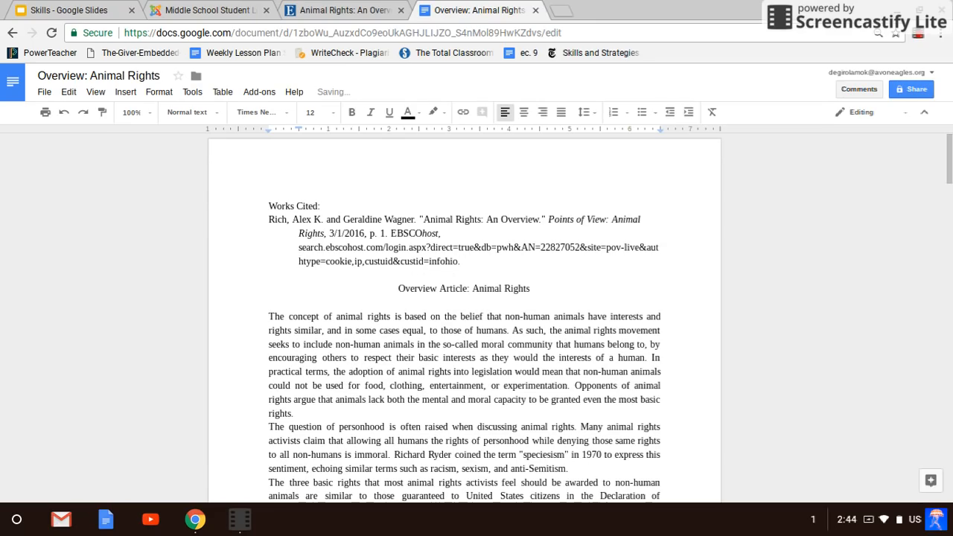
Add the parenthetical in-text citation with both authors' last names joined by "and" after the "Works Cited:" heading.
drag(467, 262, 253, 216)
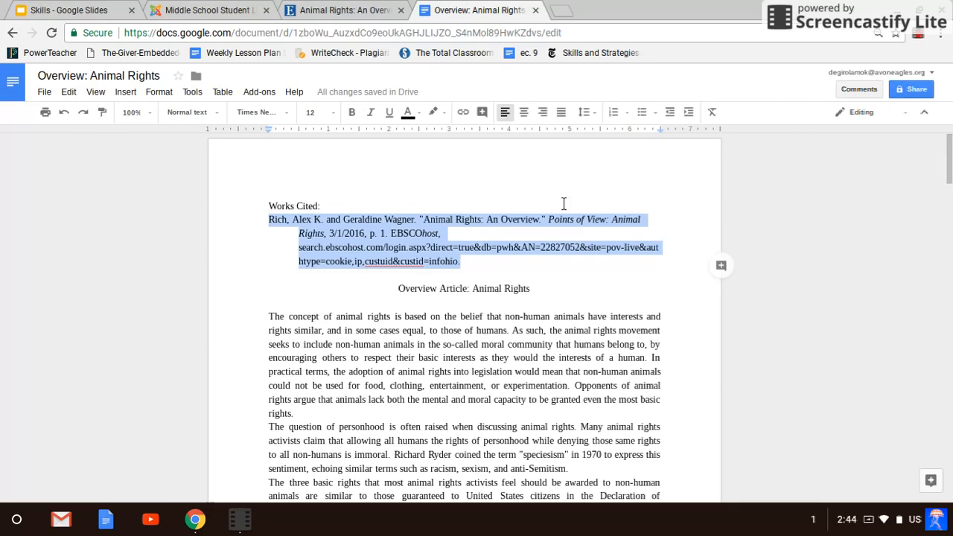
click(337, 201)
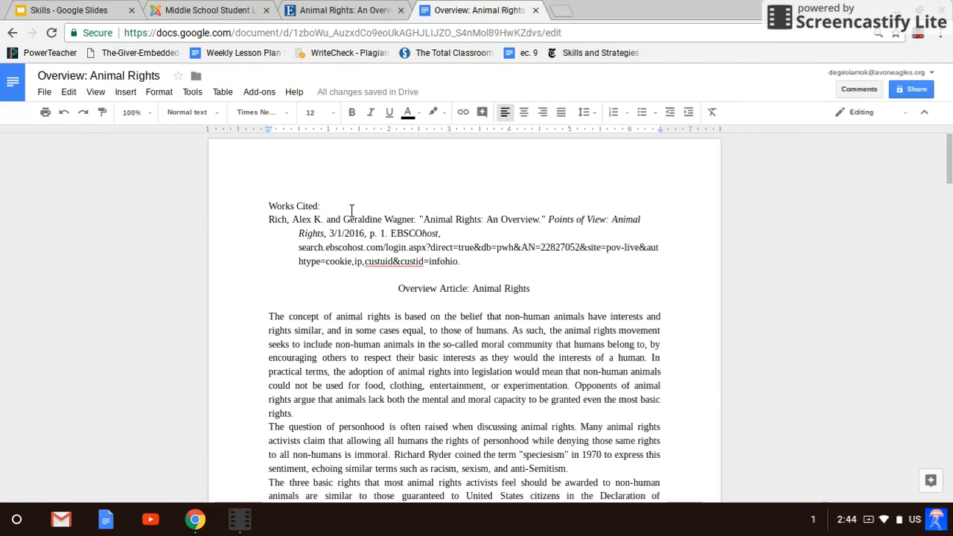
text((Rich)
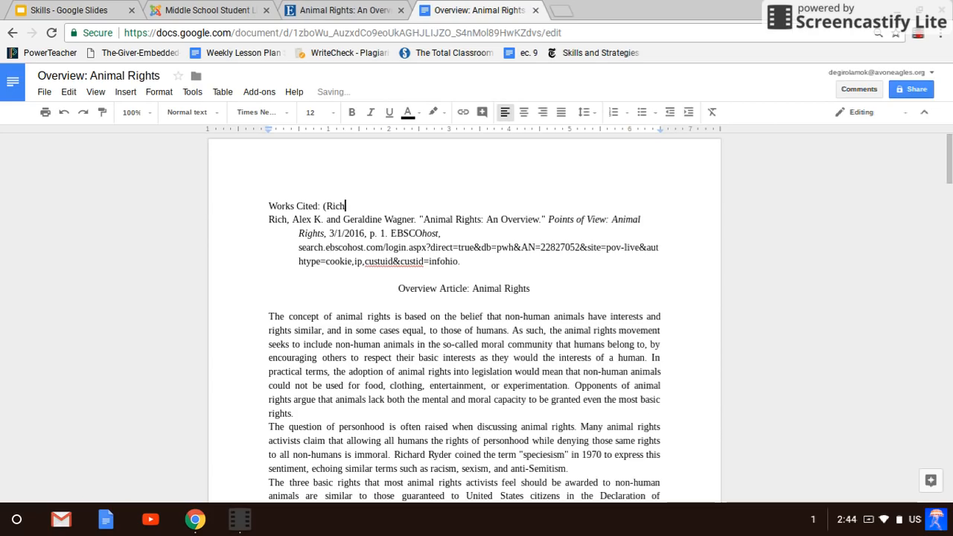
text( and Wagner))
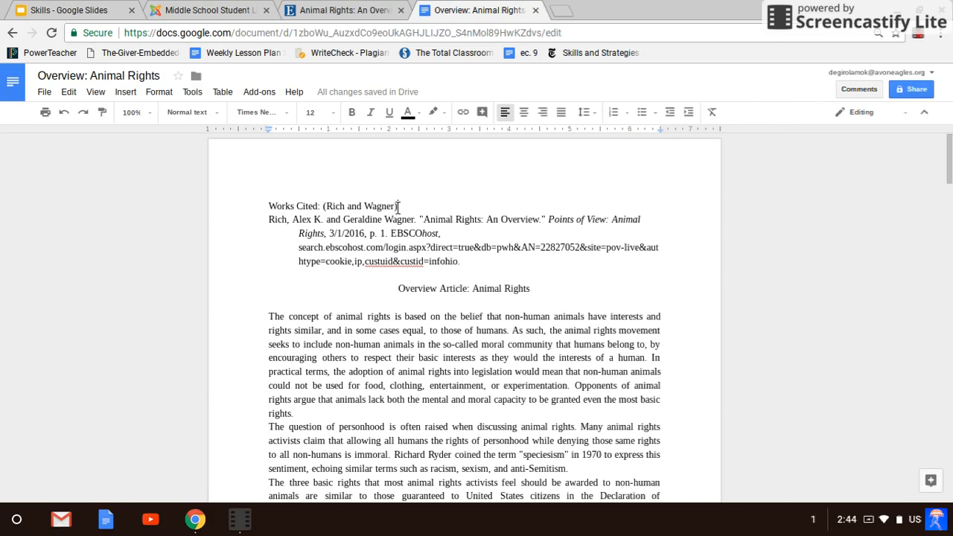
drag(398, 208, 322, 209)
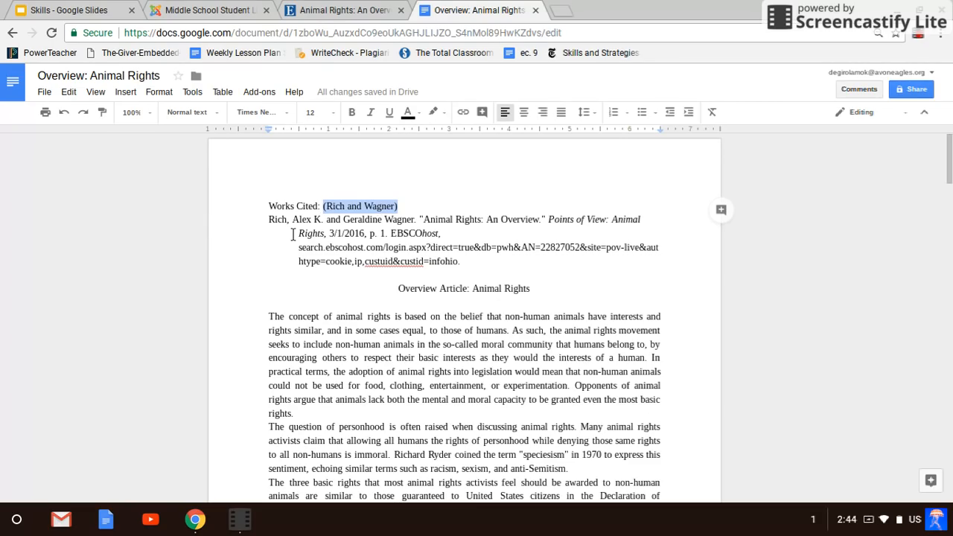
drag(268, 219, 468, 262)
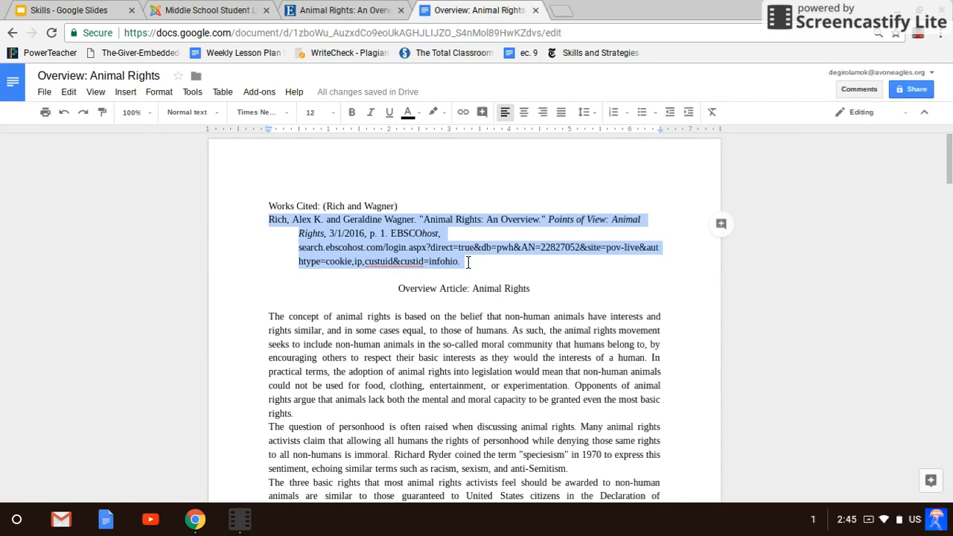
click(342, 306)
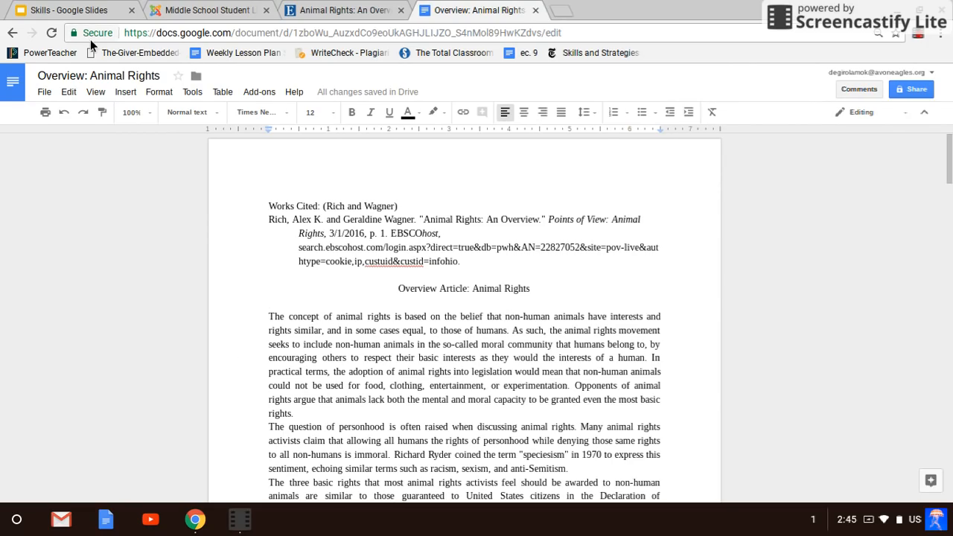
Create a new blank document from the Google Docs home screen and switch to the Animal Rights article in the Points of View Reference Center.
click(13, 87)
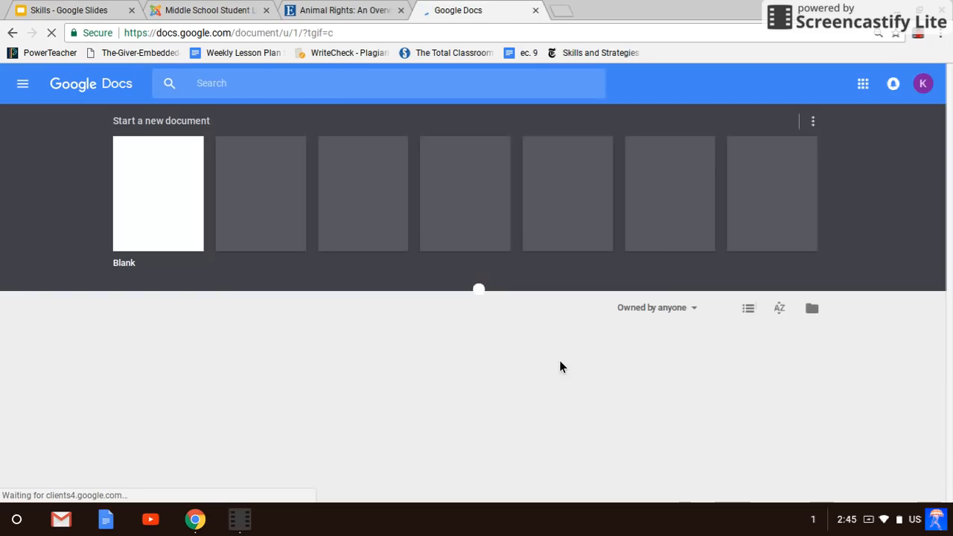
click(167, 209)
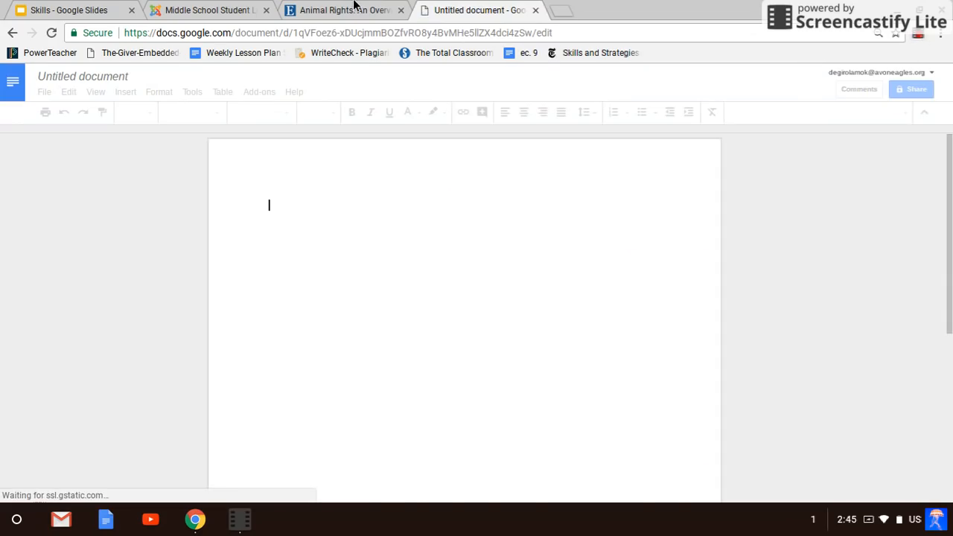
click(316, 8)
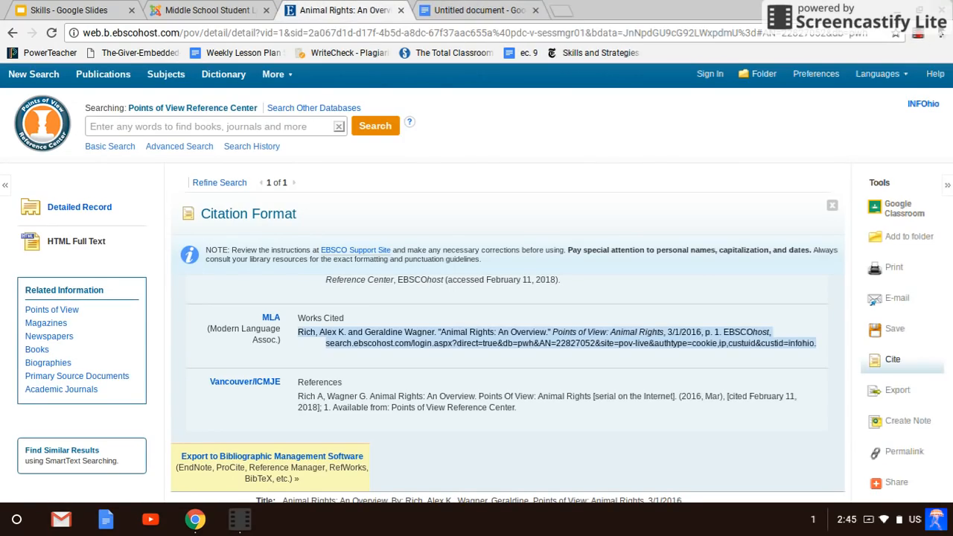